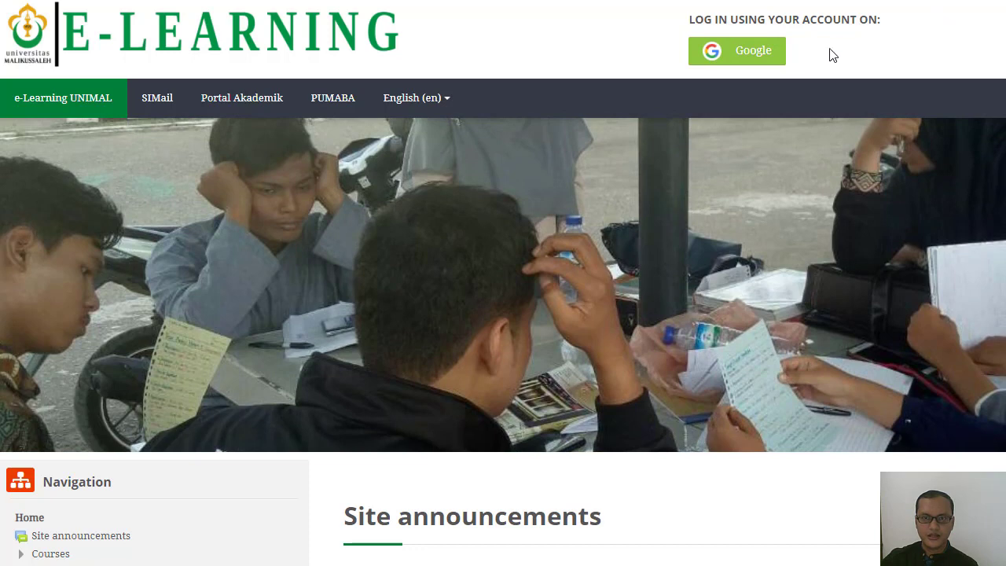
Sign in to the e-learning site with the lecturer's university Google account
click(763, 51)
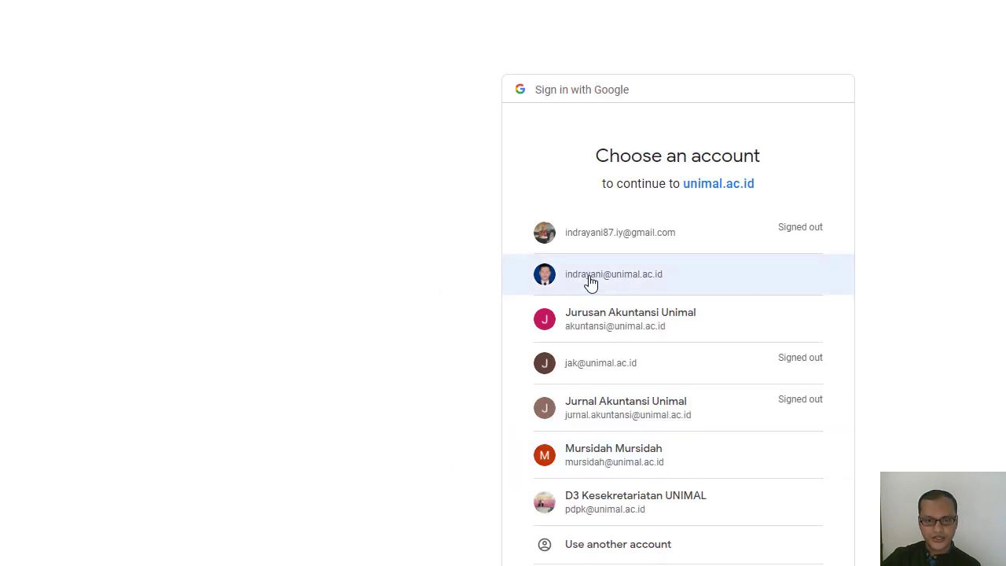
click(591, 282)
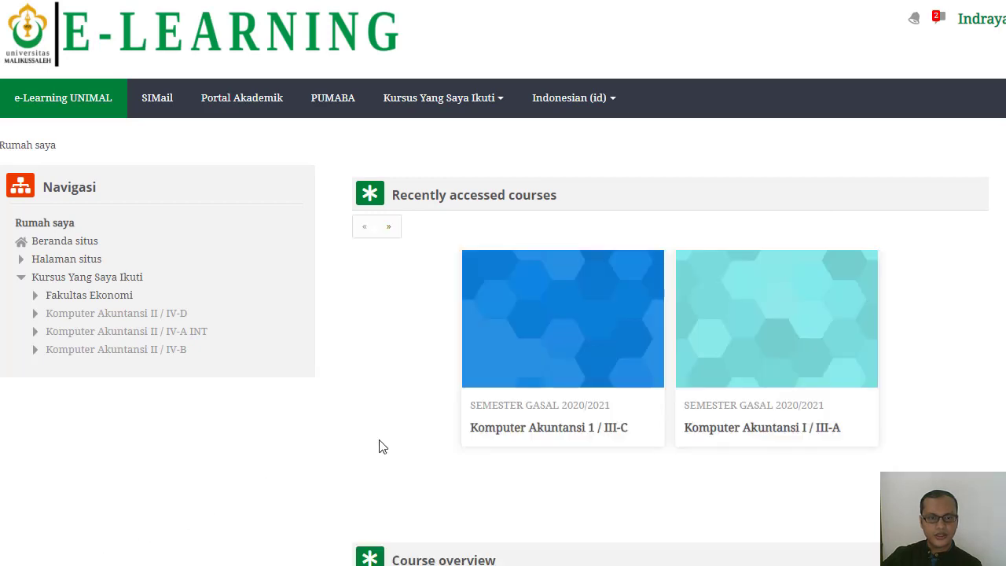
Open the Komputer Akuntansi 1 / III-C course from the course overview and review its weekly materials
scroll(378, 447, down, 1)
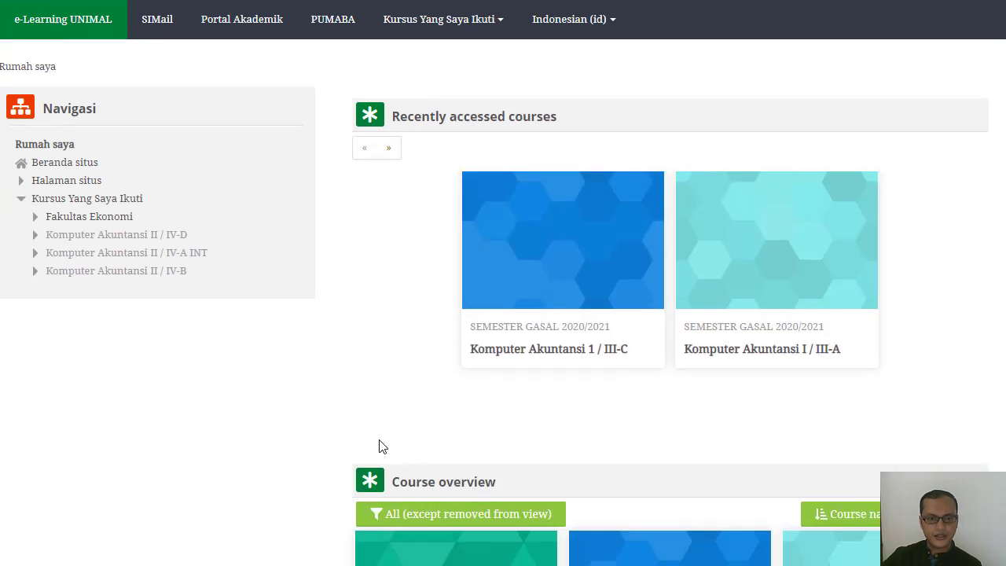
scroll(380, 448, down, 5)
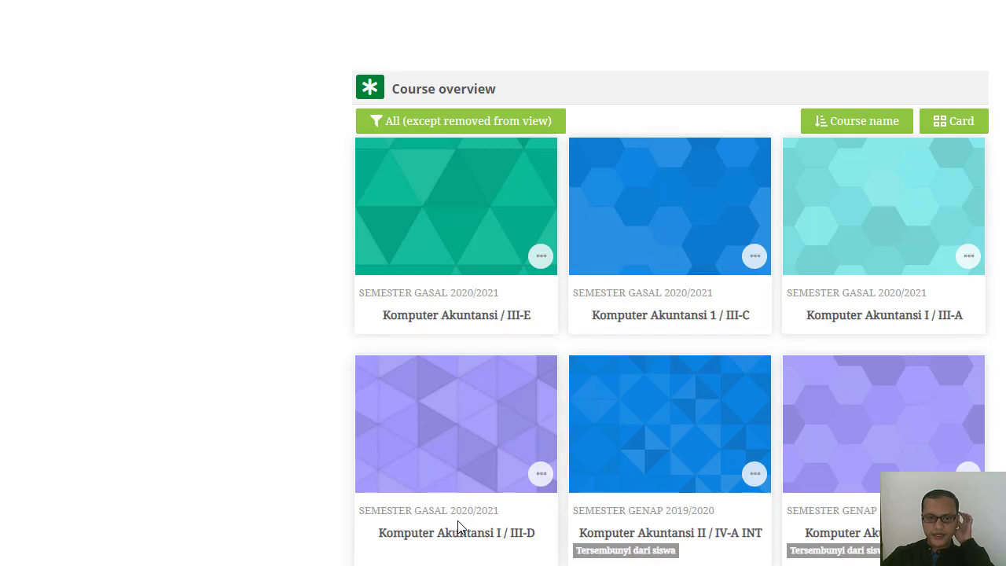
scroll(462, 523, down, 3)
scroll(469, 524, up, 3)
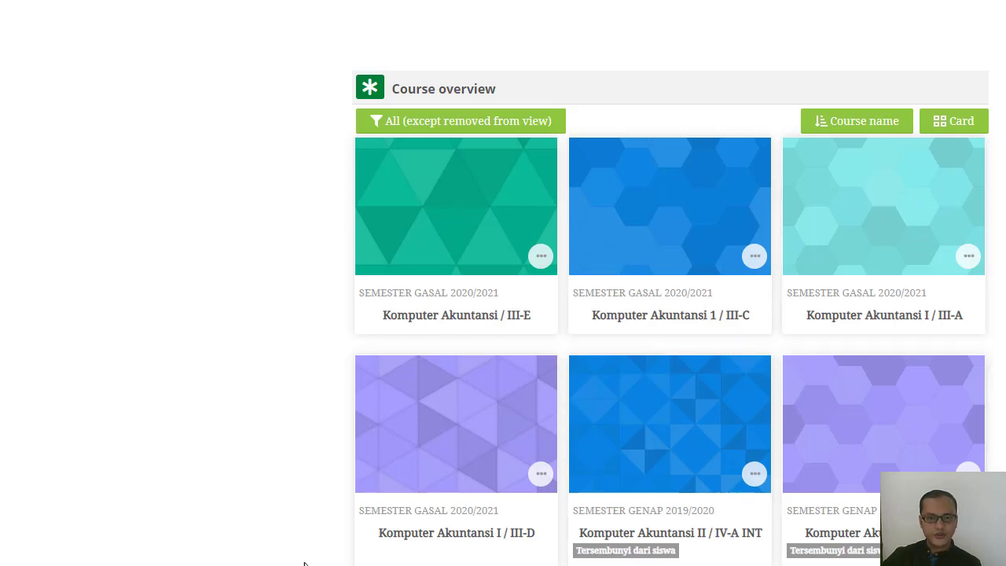
click(680, 324)
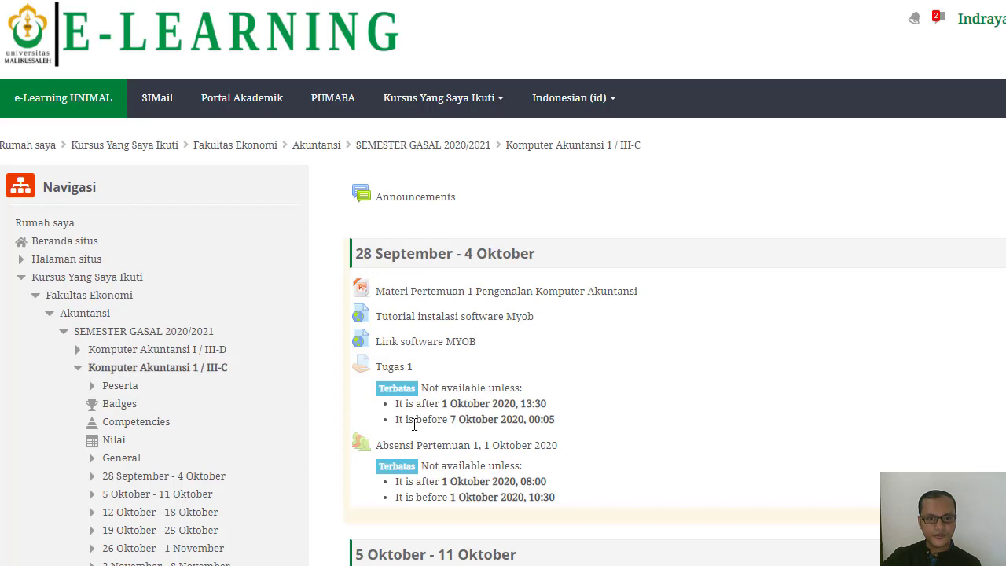
scroll(410, 425, down, 1)
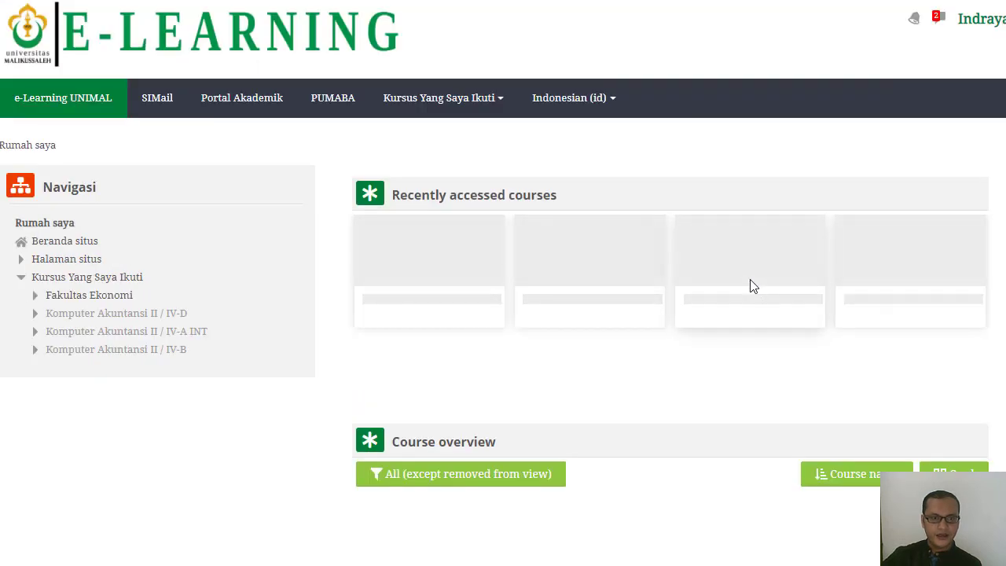
Open the Komputer Akuntansi I / III-D course from the course overview and turn on its editing mode
scroll(749, 295, down, 1)
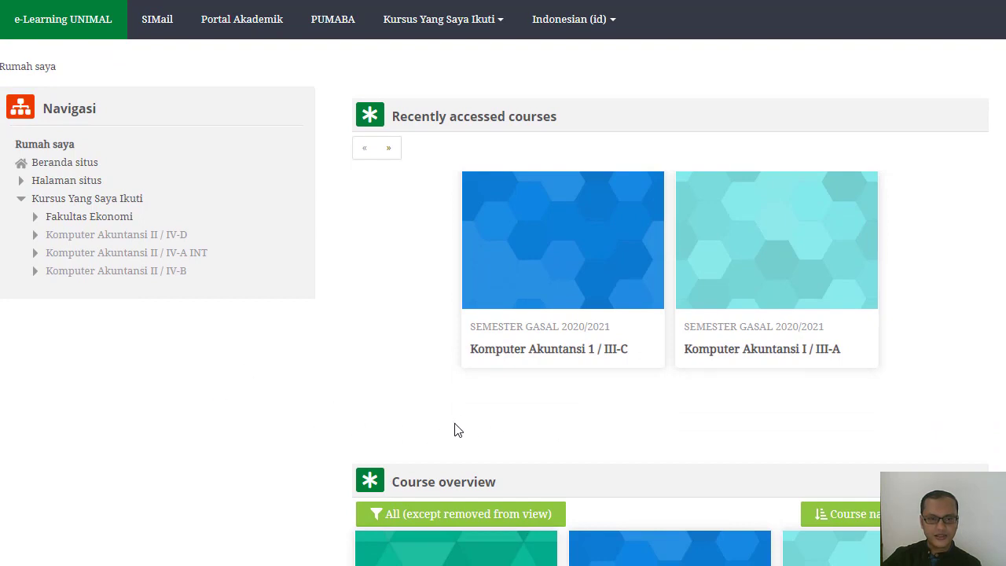
scroll(755, 405, down, 2)
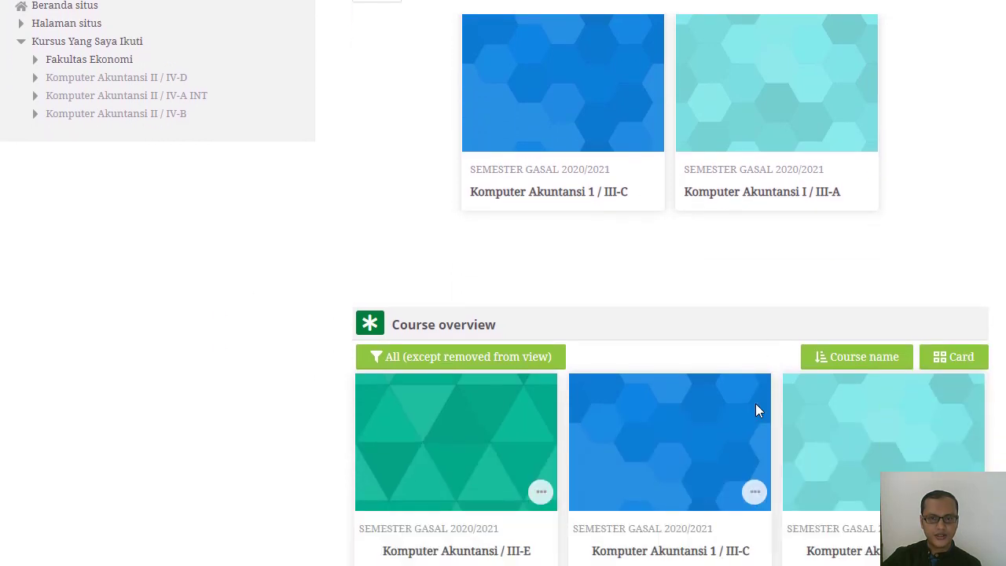
scroll(756, 405, down, 1)
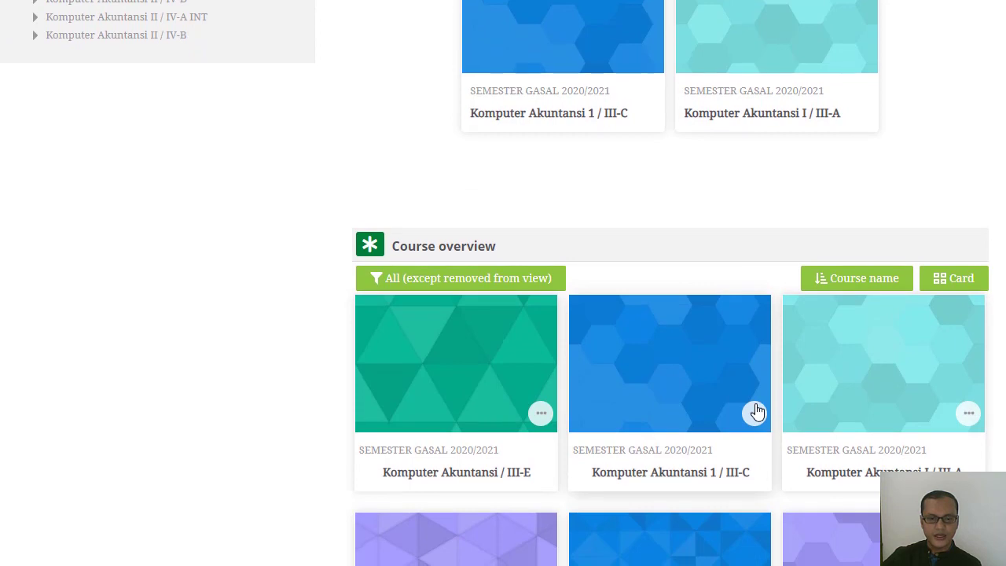
scroll(756, 411, up, 1)
scroll(688, 402, down, 1)
scroll(689, 401, down, 3)
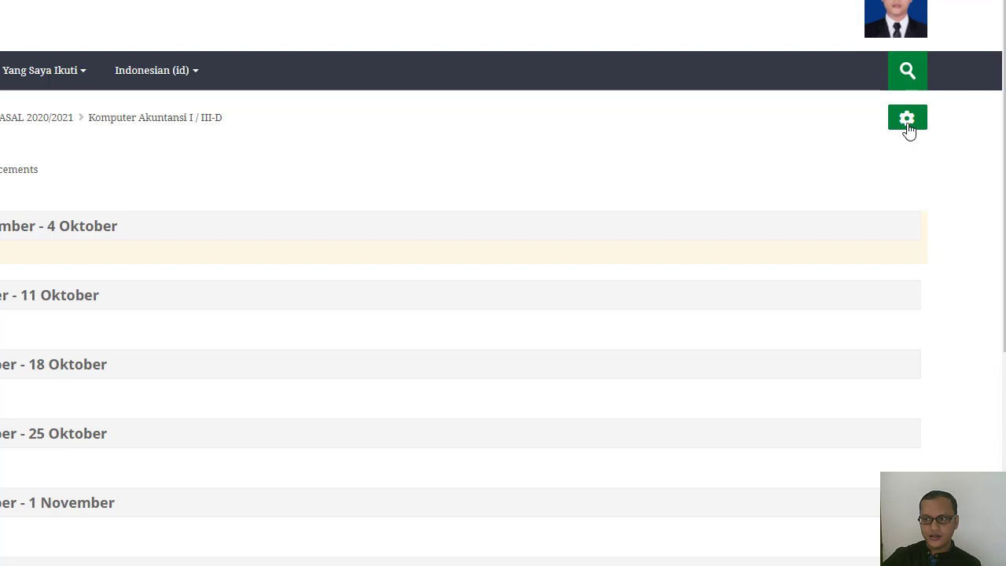
click(907, 125)
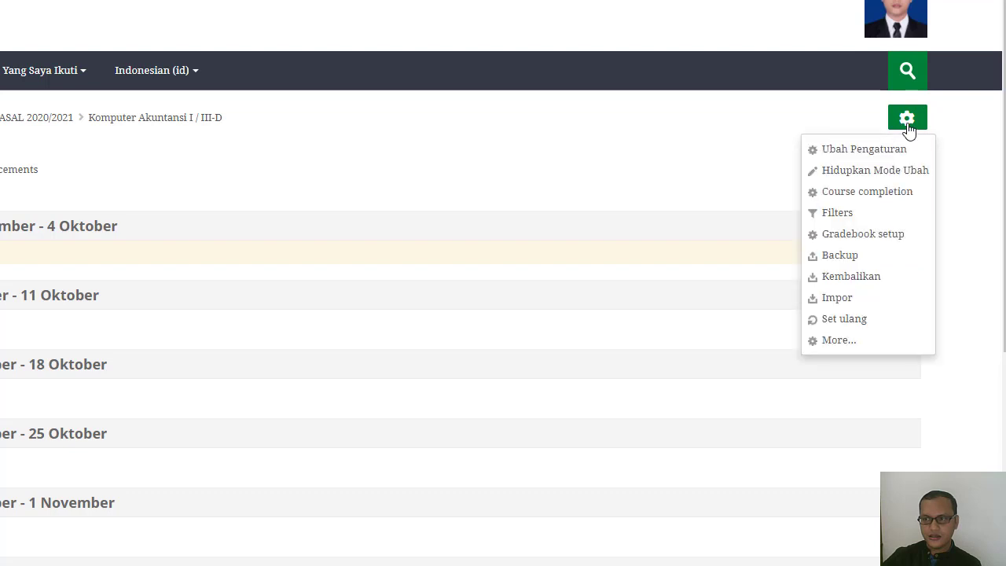
click(864, 173)
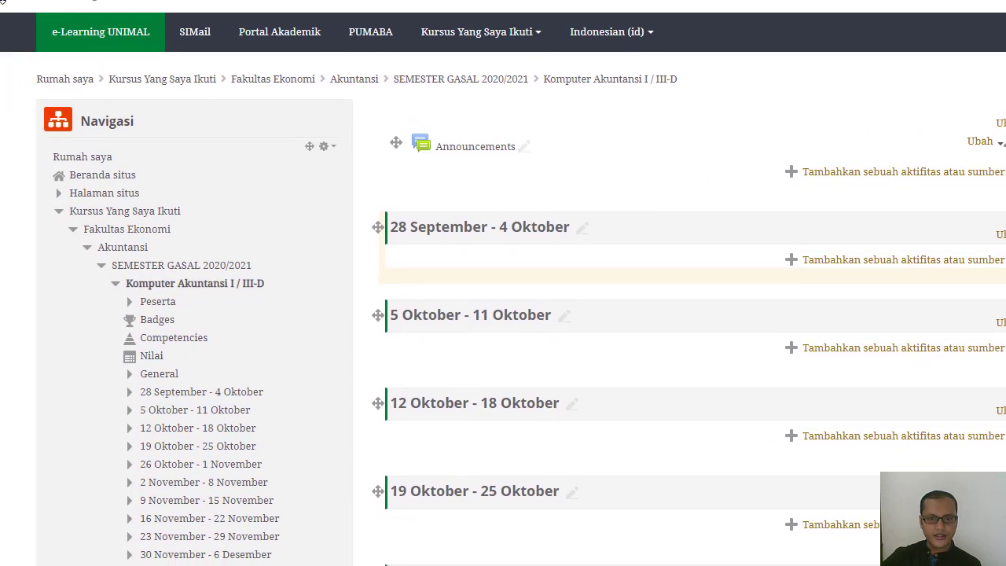
Start a course import into III-D and choose EKA0133 AKT III-C (Komputer Akuntansi 1 / III-C) as the source
scroll(63, 221, down, 8)
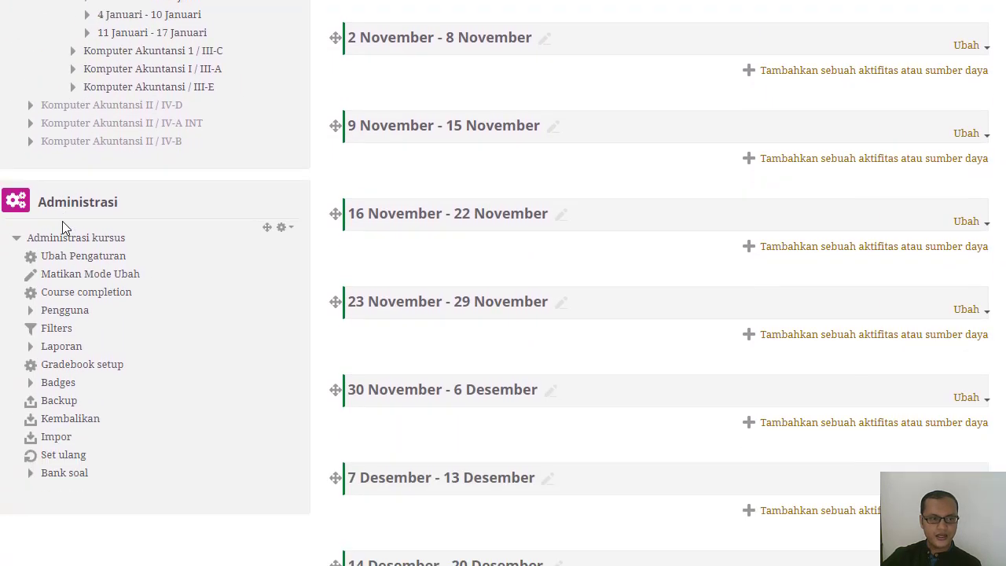
scroll(83, 250, down, 1)
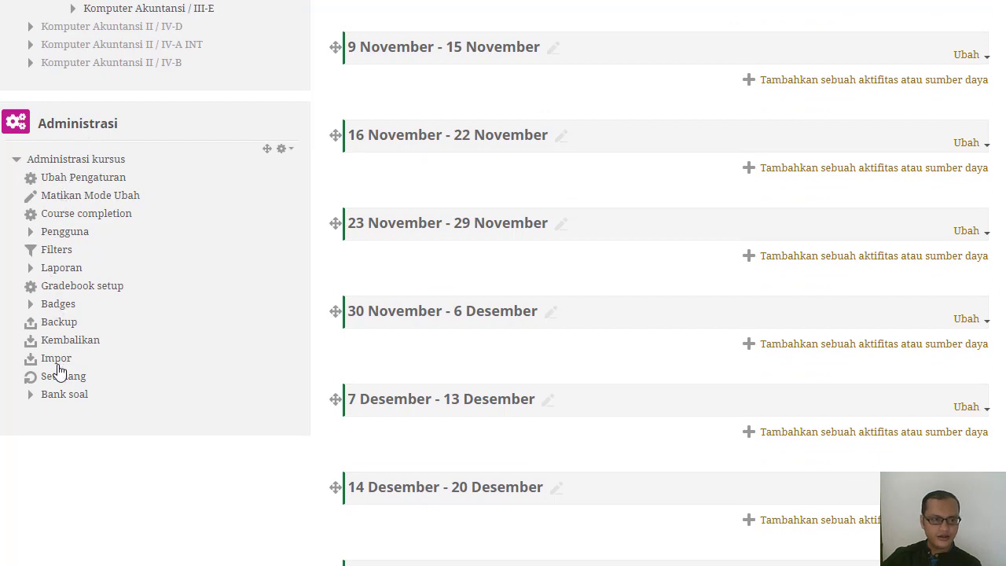
click(58, 363)
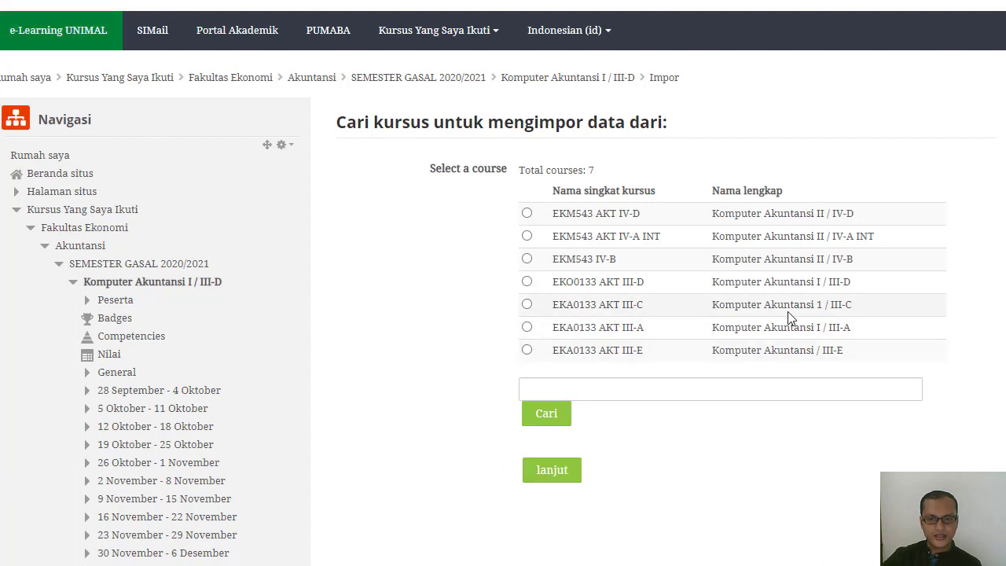
click(526, 304)
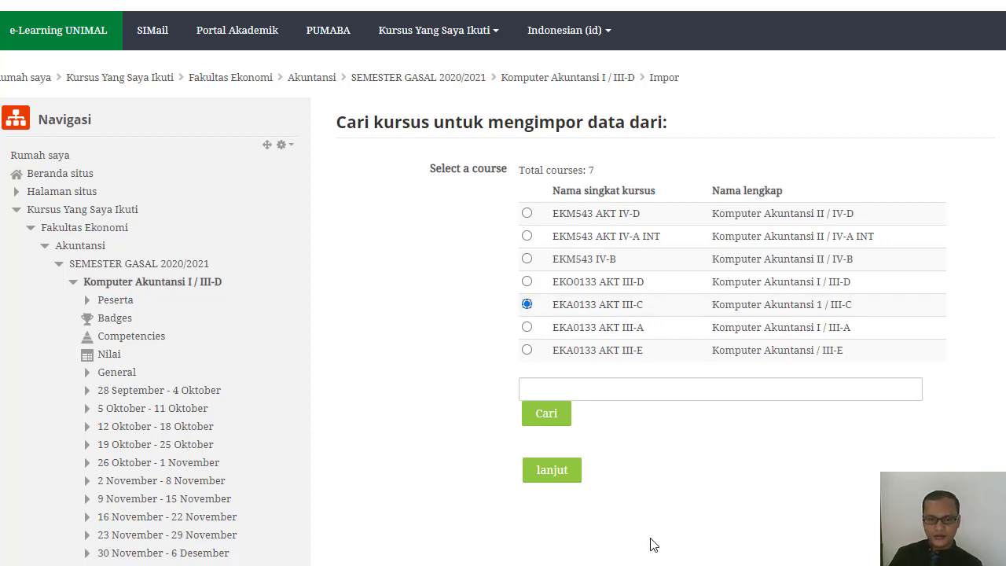
click(554, 470)
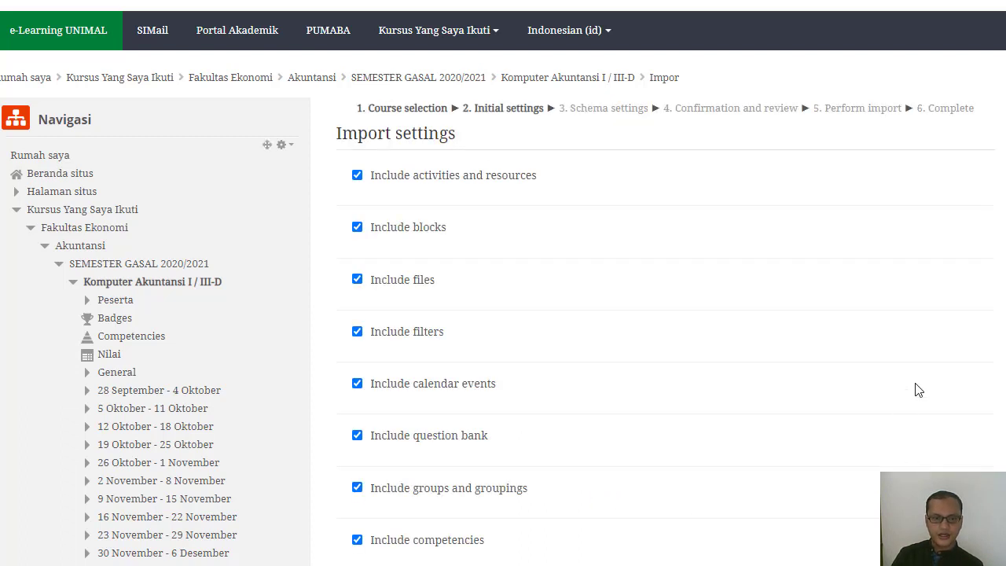
Review the import settings, keep every content type included, and continue to the schema settings
scroll(918, 390, down, 2)
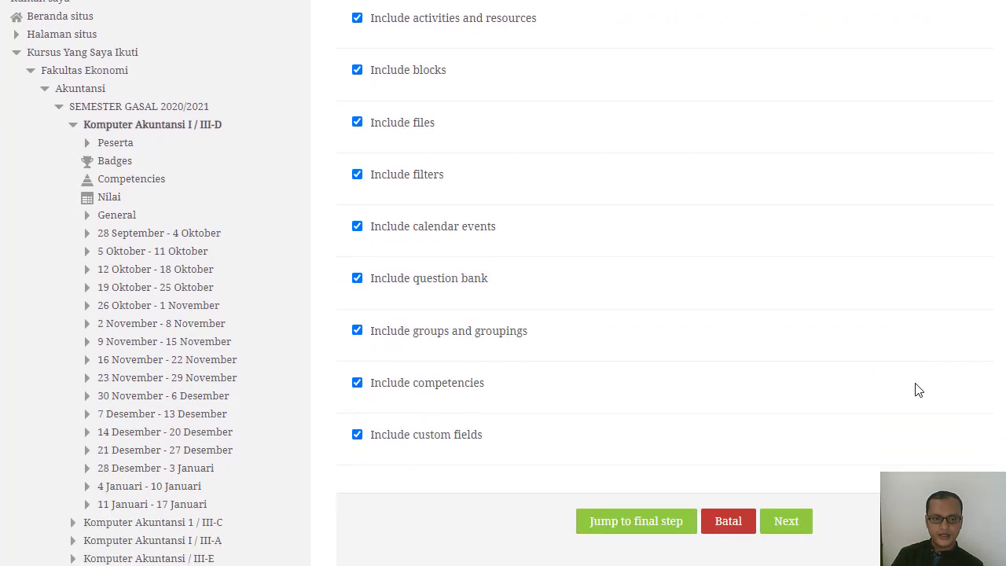
scroll(918, 390, up, 2)
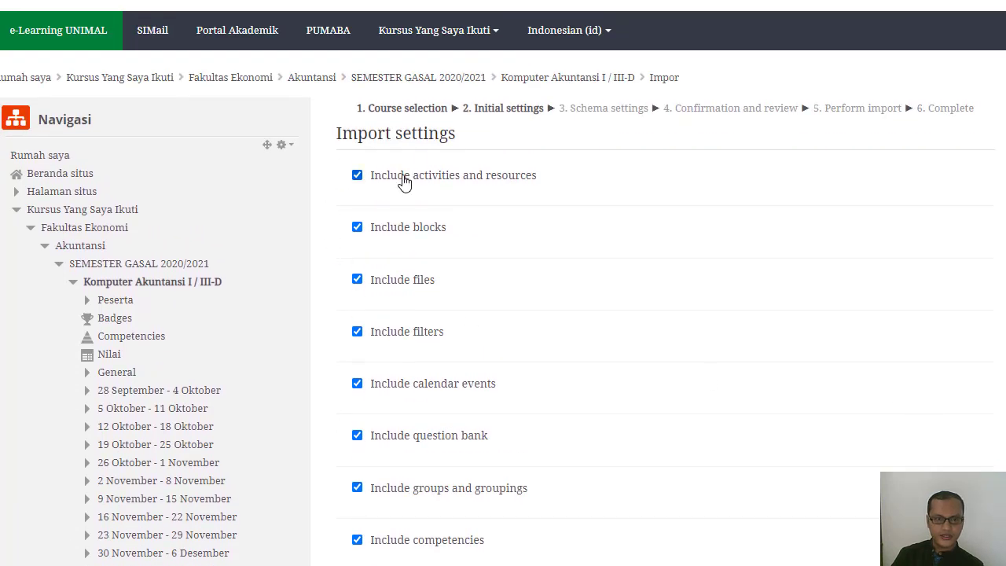
scroll(357, 495, down, 2)
scroll(361, 503, down, 1)
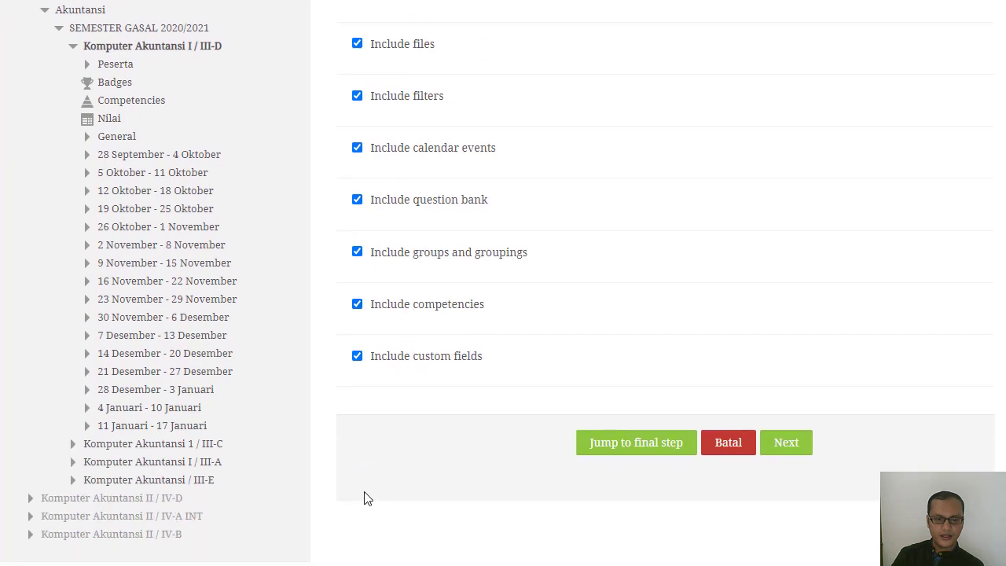
scroll(374, 369, up, 1)
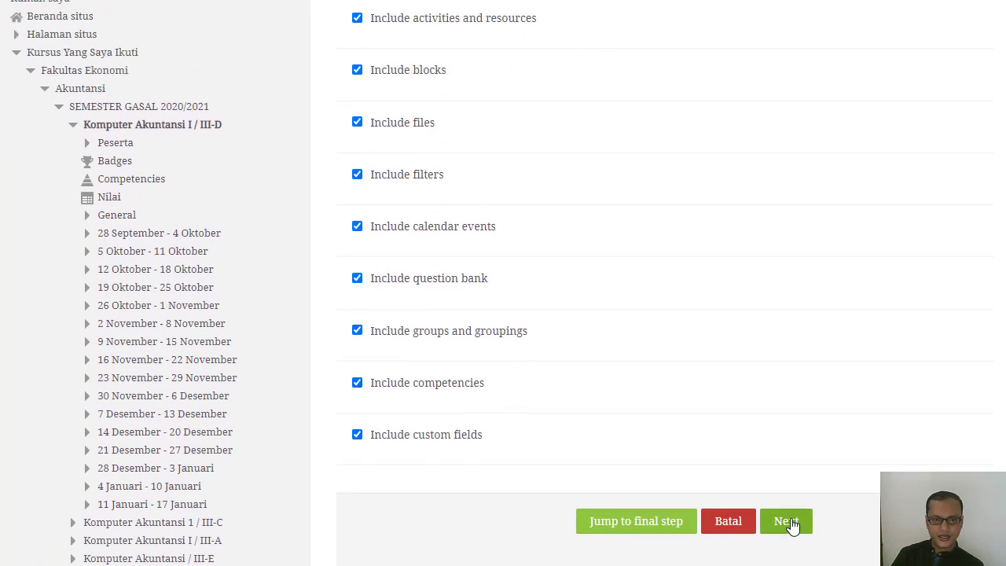
click(788, 523)
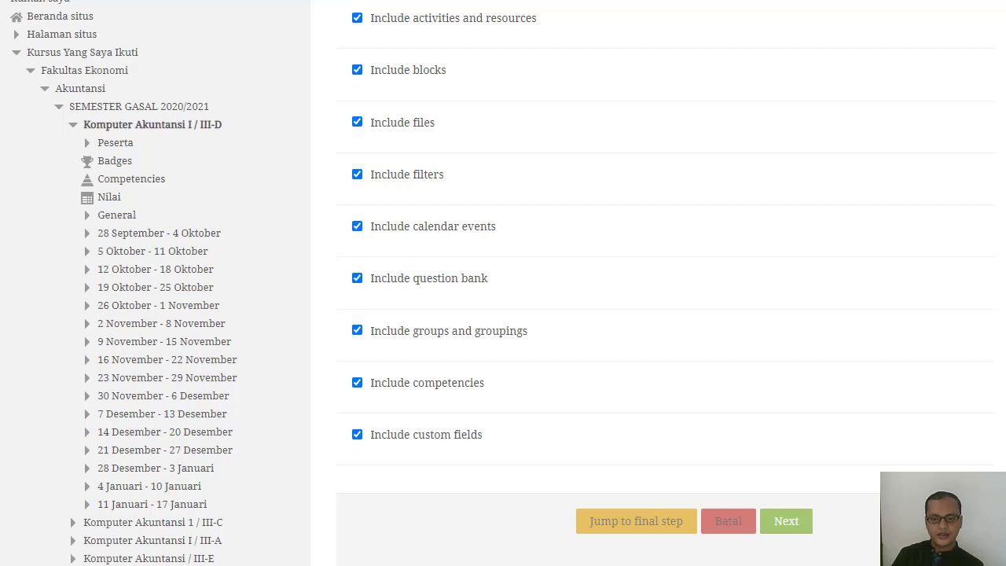
Toggle whether the General section is included in the import
scroll(684, 436, down, 4)
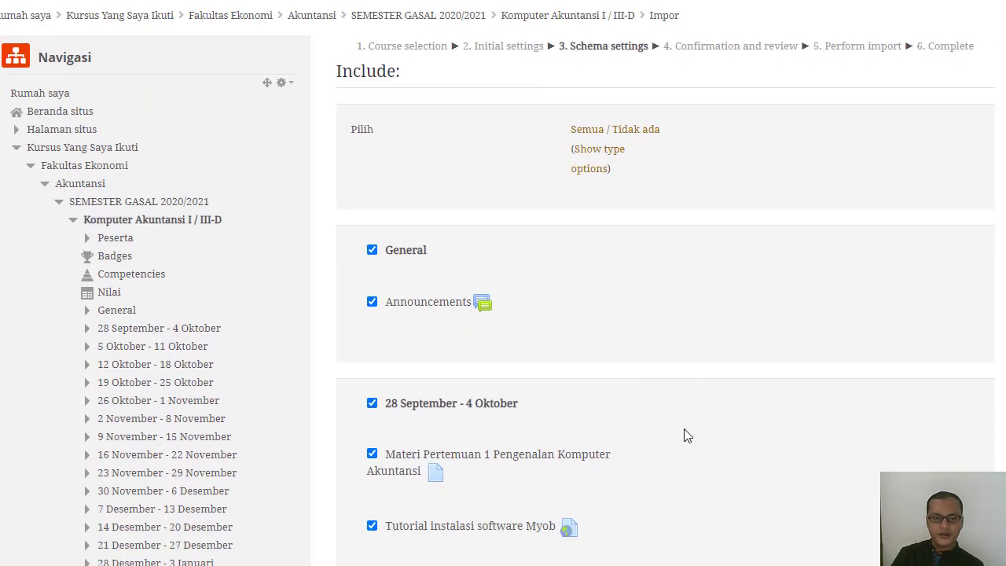
scroll(684, 436, up, 1)
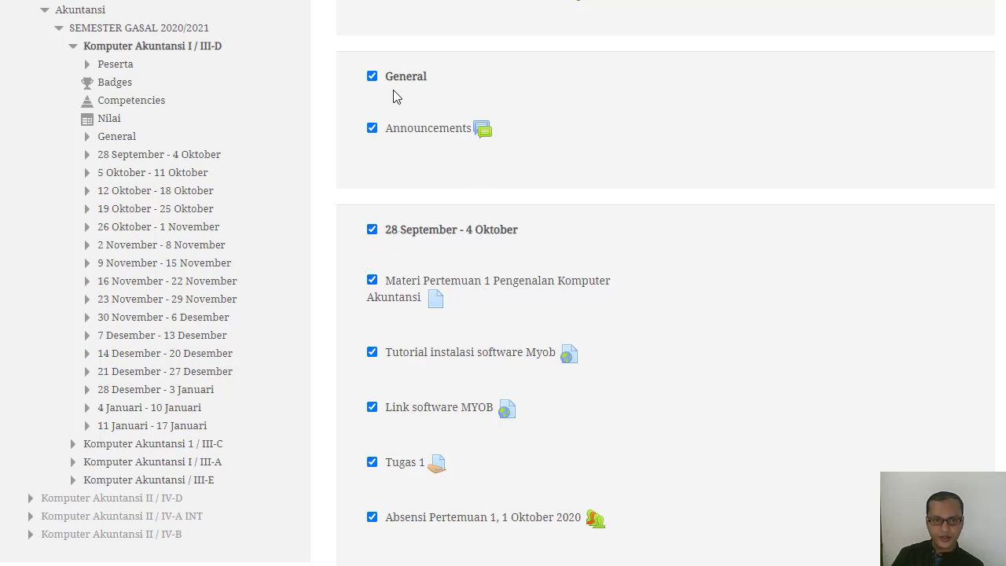
click(371, 76)
click(372, 77)
click(374, 79)
Exclude the four weekly sections from 5 Oktober - 11 Oktober through 26 Oktober - 1 November from the import
scroll(432, 263, down, 1)
scroll(430, 264, down, 1)
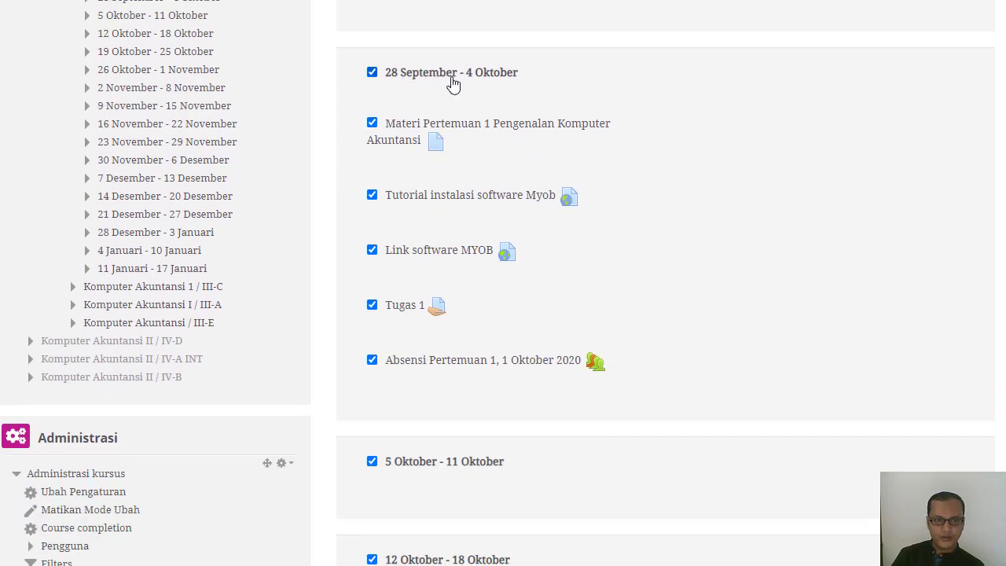
scroll(478, 98, down, 3)
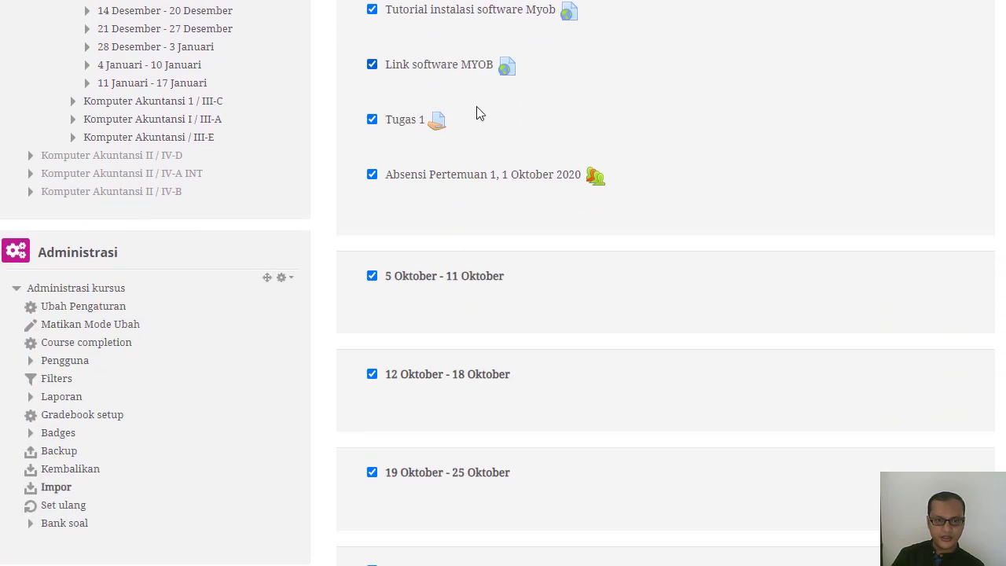
click(372, 227)
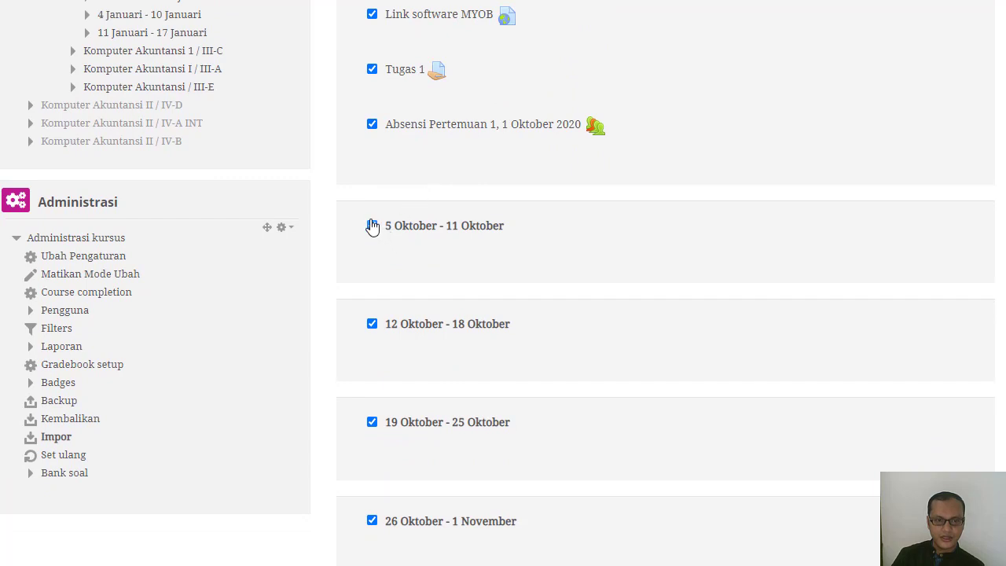
click(372, 324)
scroll(383, 329, down, 1)
scroll(383, 328, down, 2)
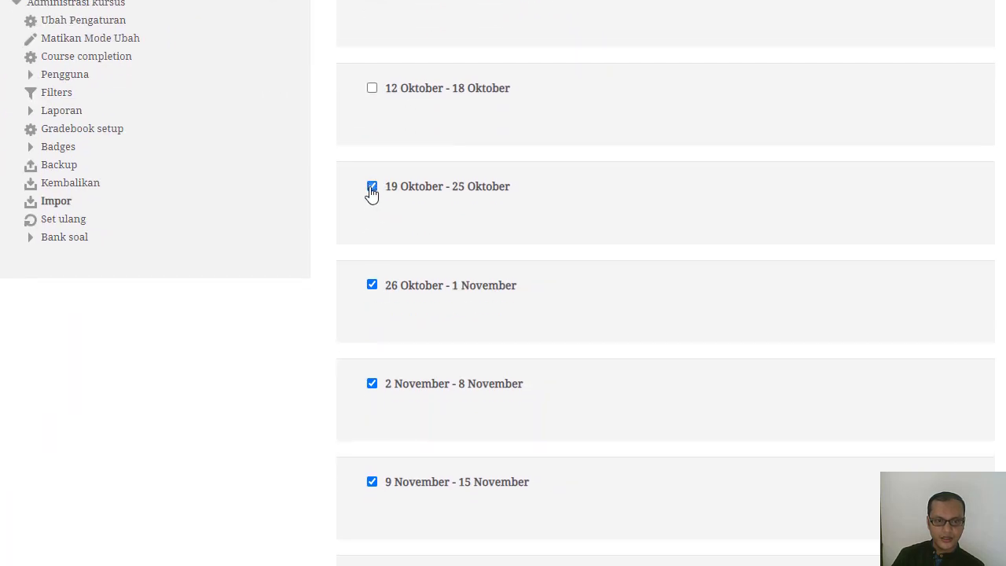
click(372, 186)
click(372, 285)
scroll(374, 294, down, 2)
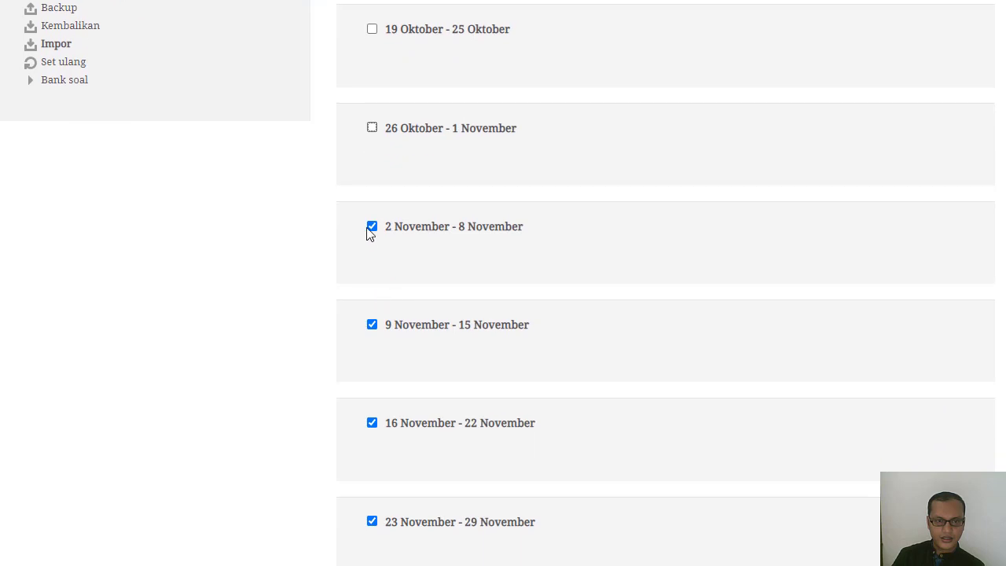
Exclude the four weekly sections from 2 November - 8 November through 23 November - 29 November from the import
click(372, 227)
scroll(375, 255, down, 2)
click(372, 167)
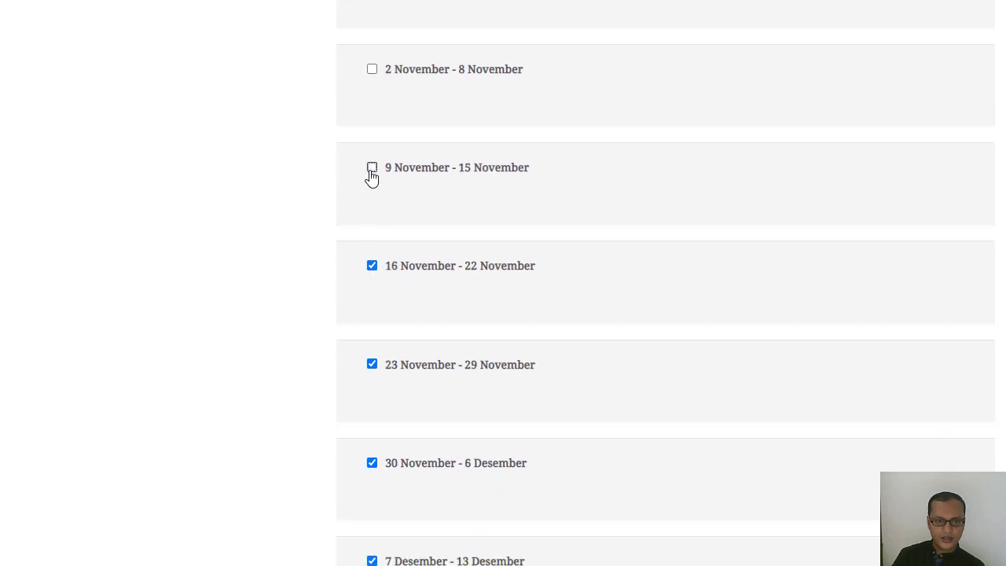
scroll(381, 204, down, 2)
click(371, 108)
scroll(382, 157, down, 2)
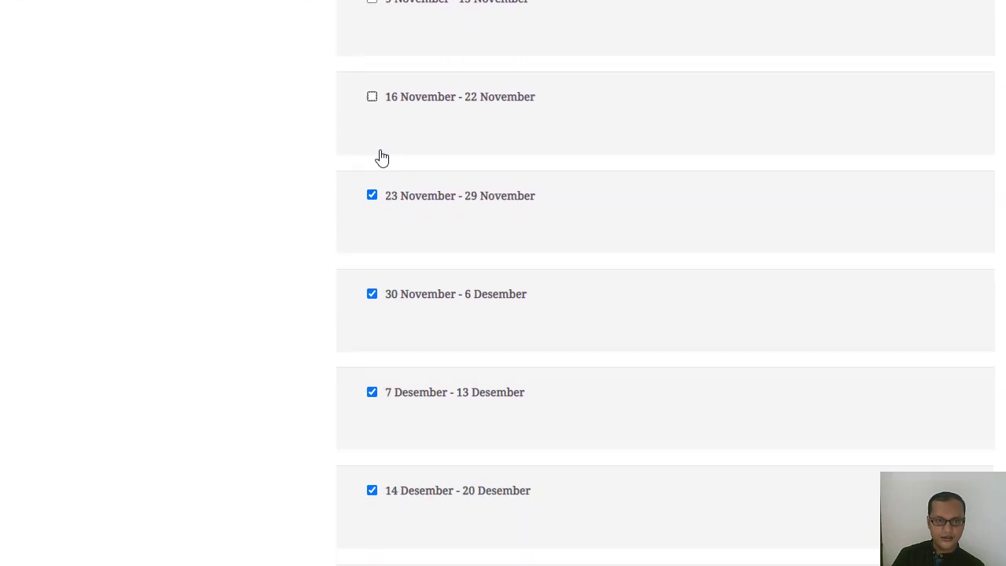
click(372, 50)
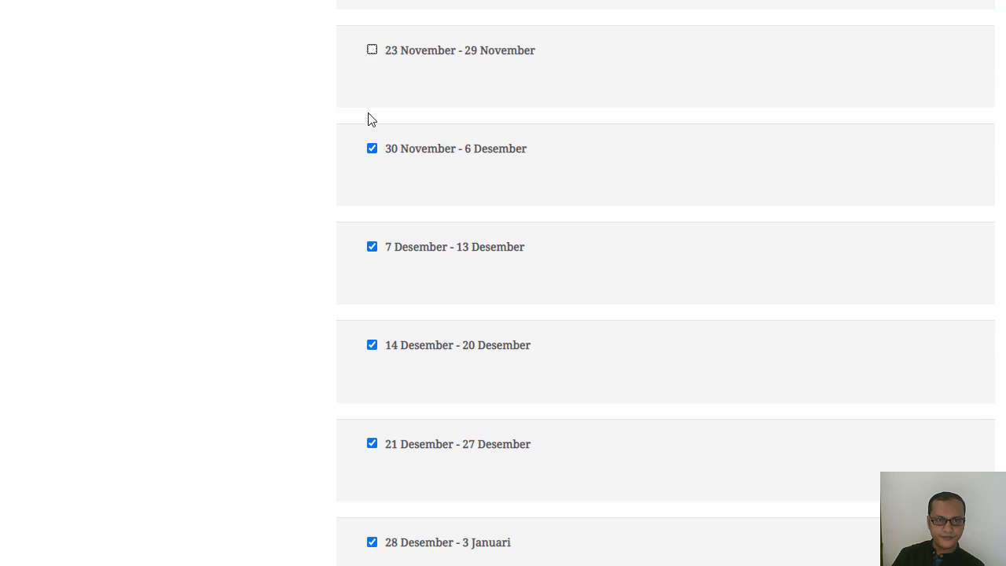
Exclude the weekly sections from 7 Desember - 13 Desember through 28 Desember - 3 Januari from the import
click(372, 246)
scroll(379, 267, down, 2)
click(372, 188)
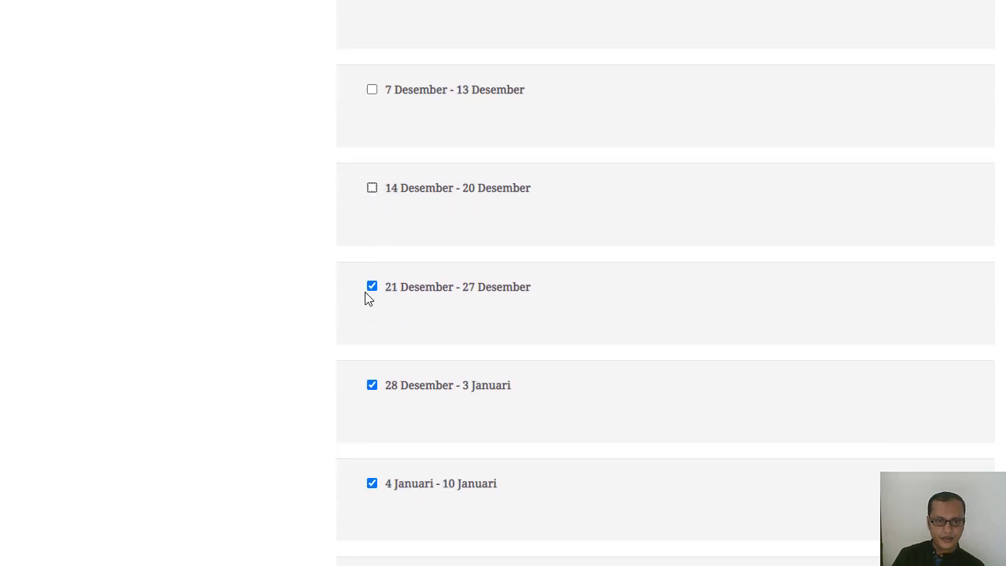
click(371, 290)
scroll(377, 293, down, 2)
click(371, 228)
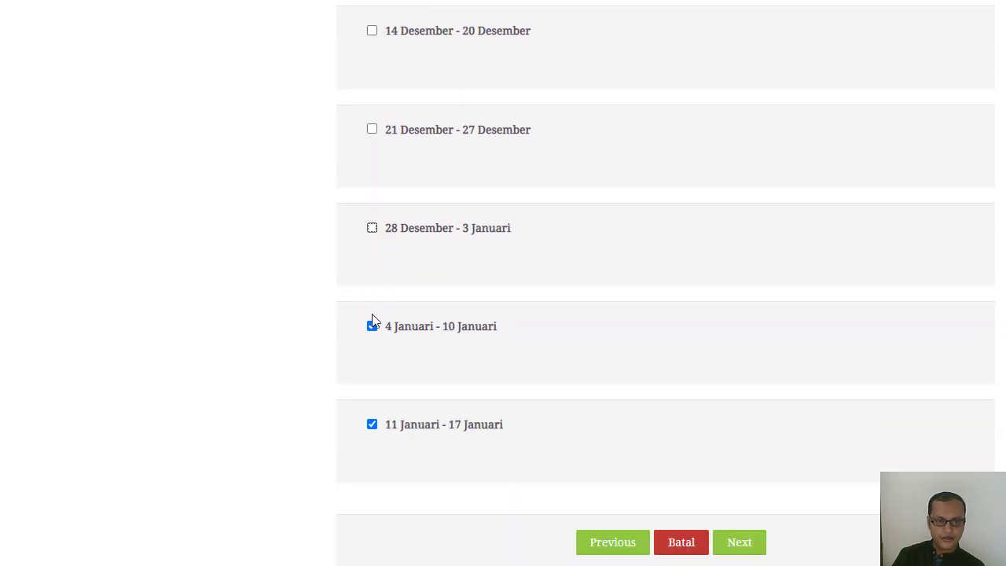
Exclude the 4 Januari - 10 Januari and 11 Januari - 17 Januari sections from the import and proceed to the confirmation stage
click(373, 324)
click(374, 428)
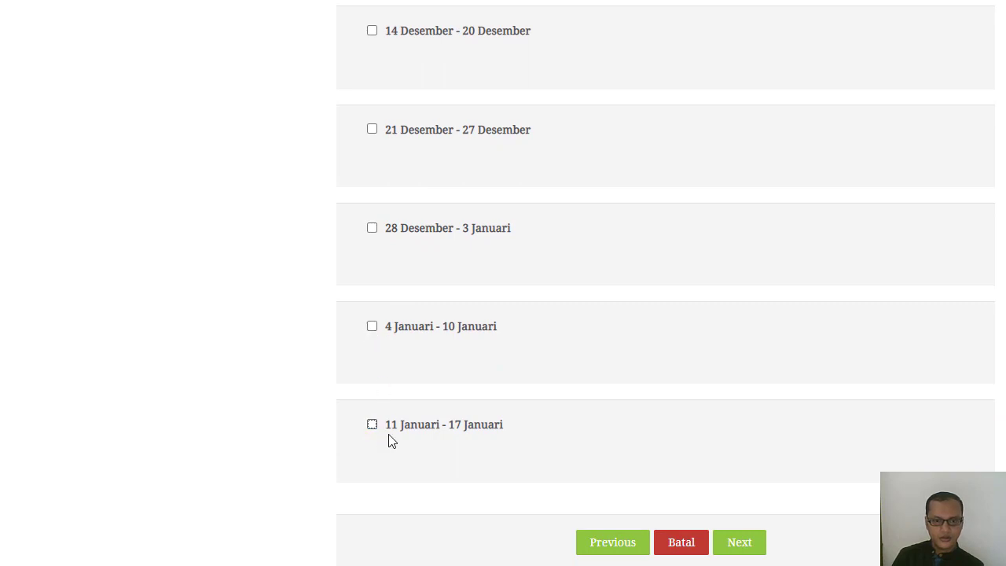
scroll(391, 442, down, 1)
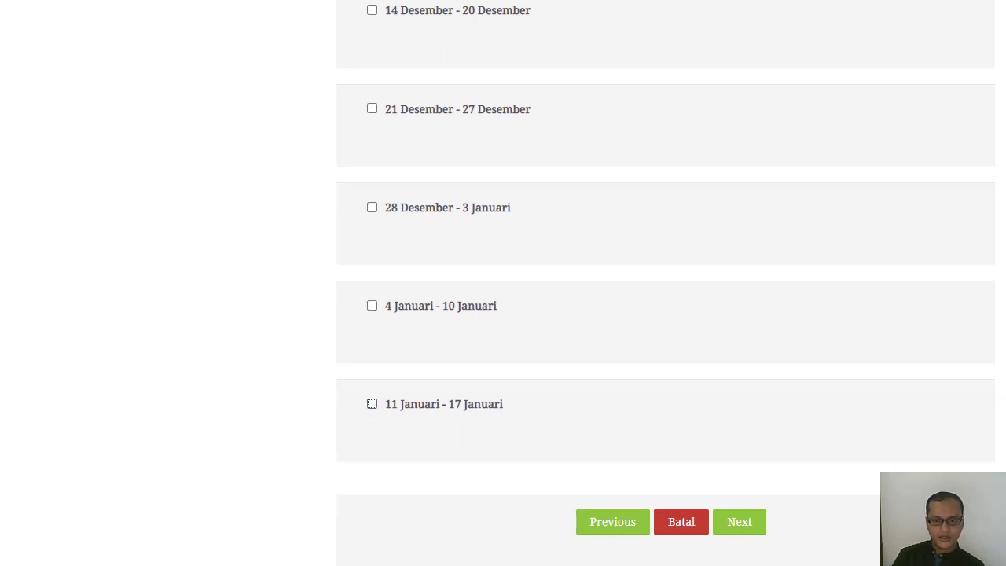
click(756, 527)
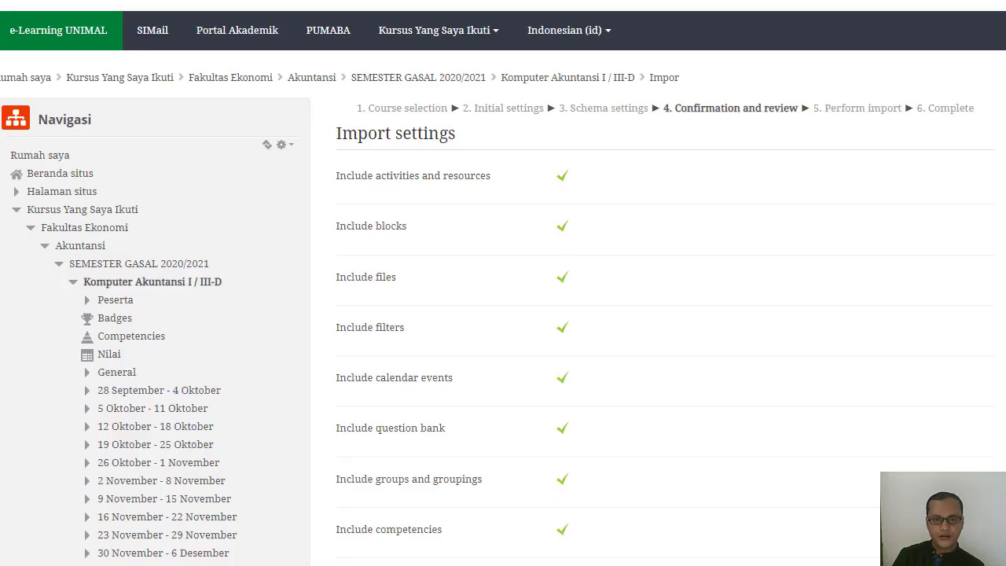
Review the included items, perform the import, and return to the Komputer Akuntansi I / III-D course
scroll(635, 305, down, 7)
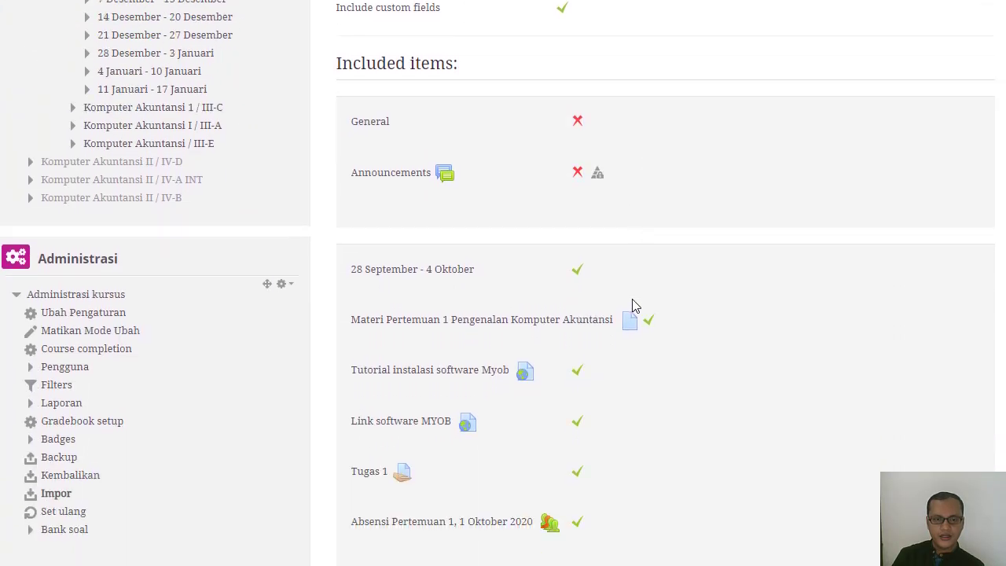
scroll(635, 305, down, 4)
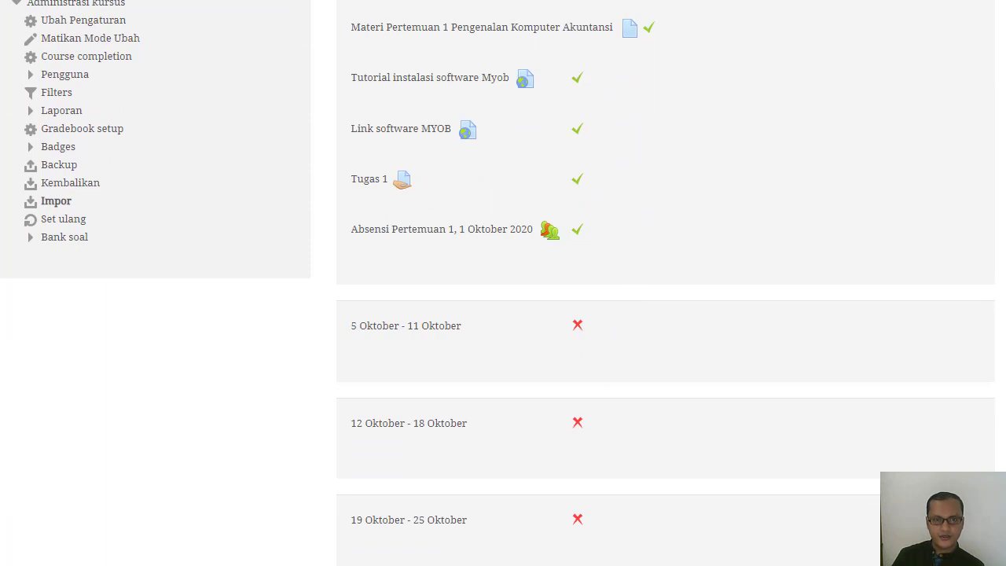
scroll(864, 539, down, 16)
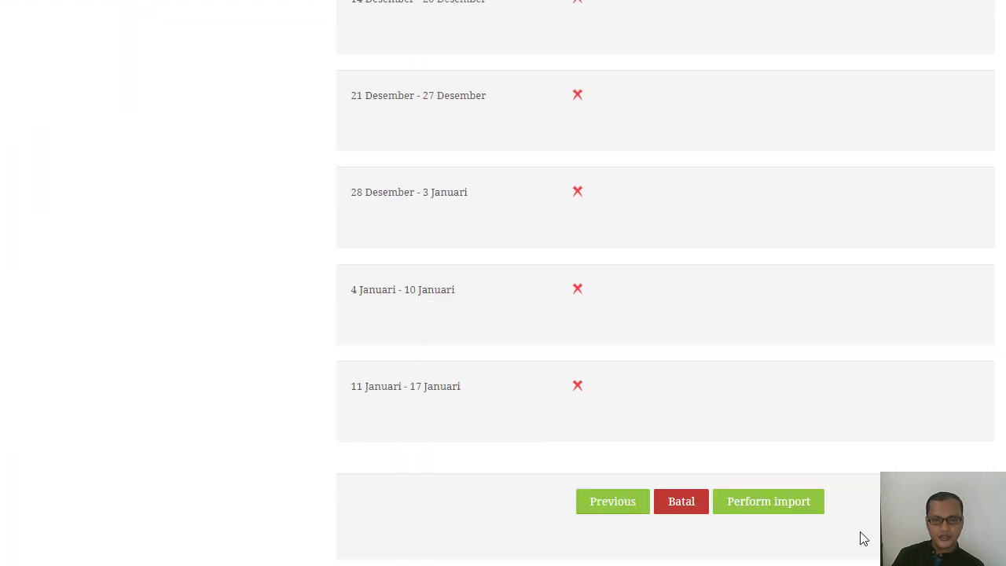
click(797, 504)
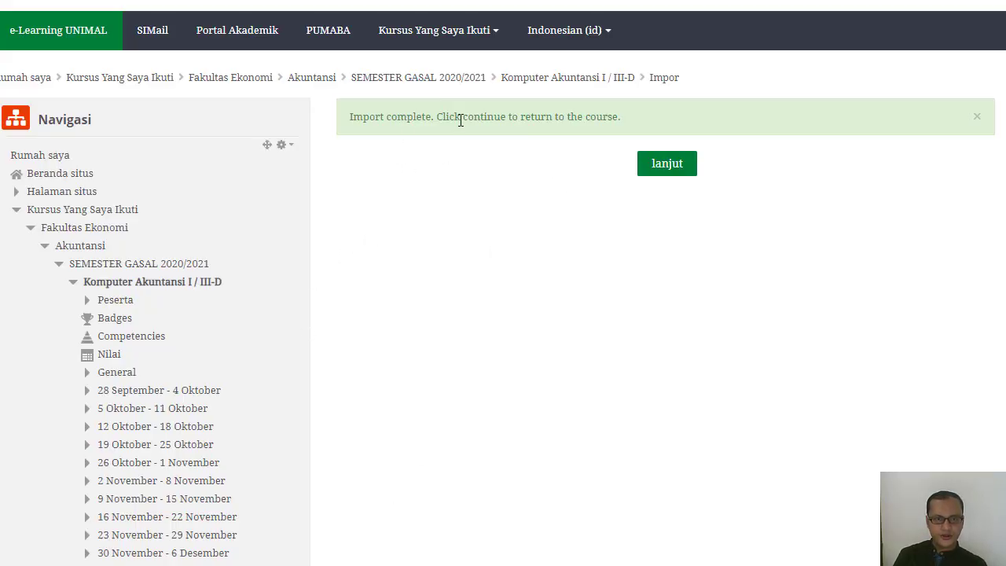
click(677, 166)
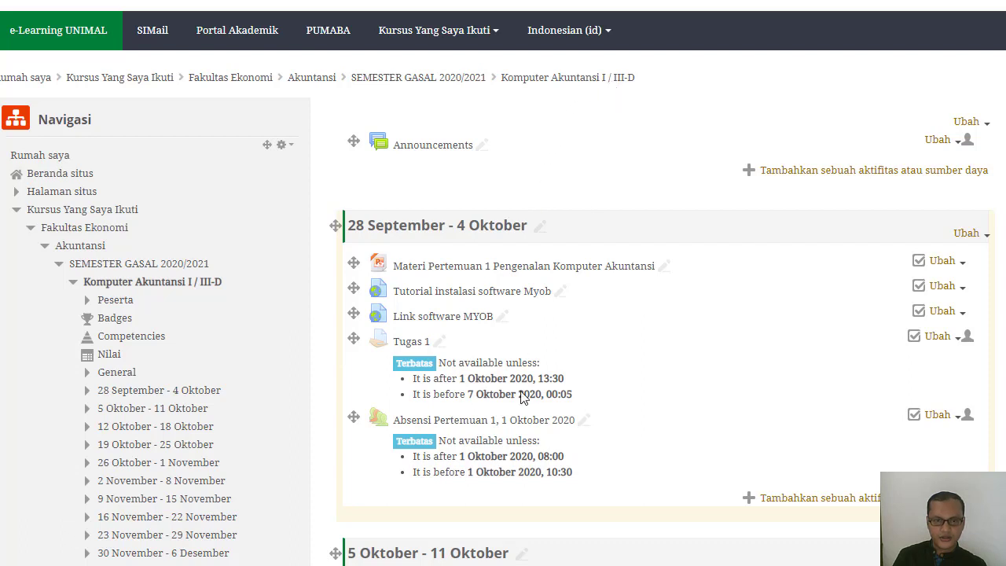
In the settings of the Tugas 1 assignment, set the time from which submissions are allowed to 10:30
click(938, 337)
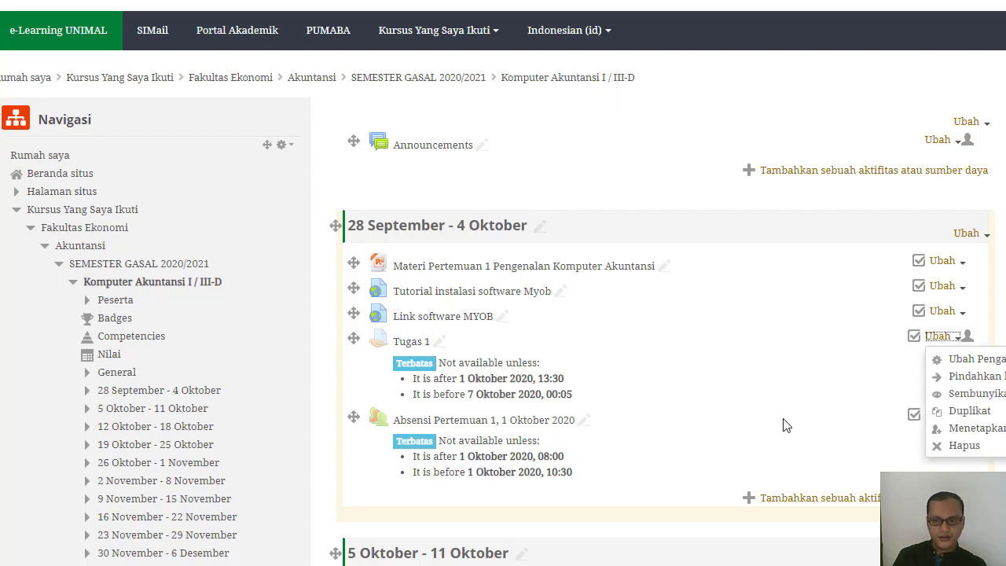
click(987, 364)
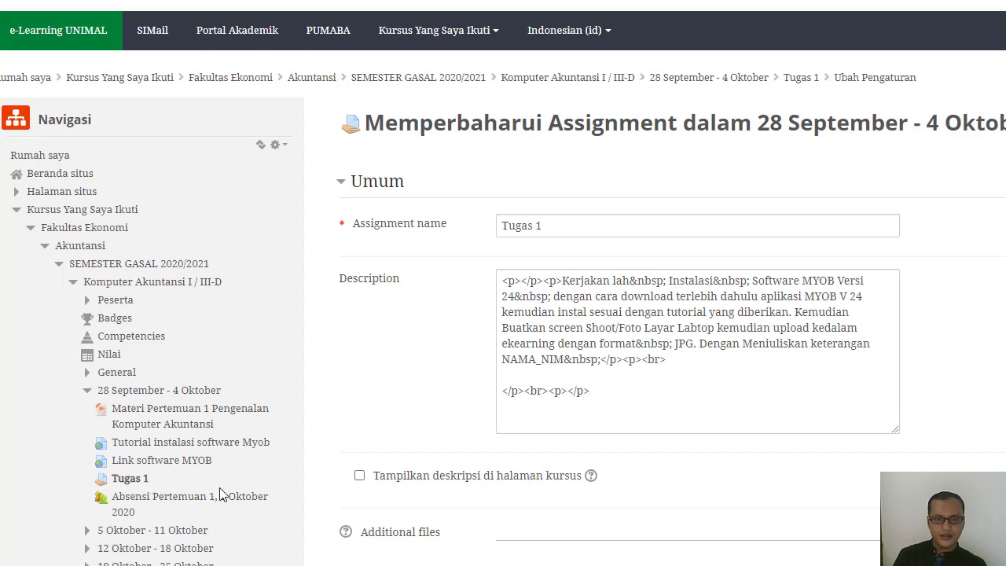
scroll(238, 502, down, 1)
scroll(241, 508, down, 2)
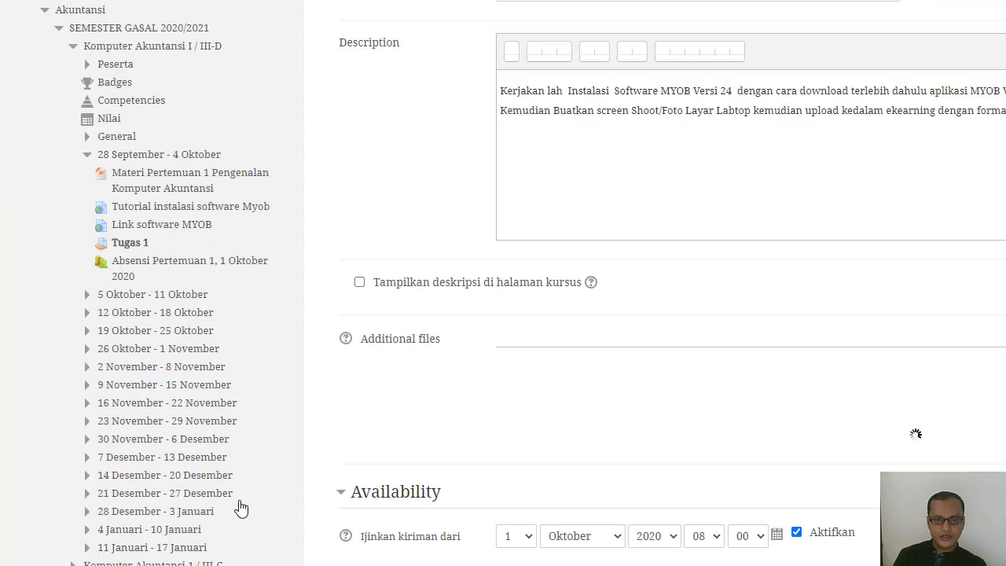
scroll(241, 509, down, 5)
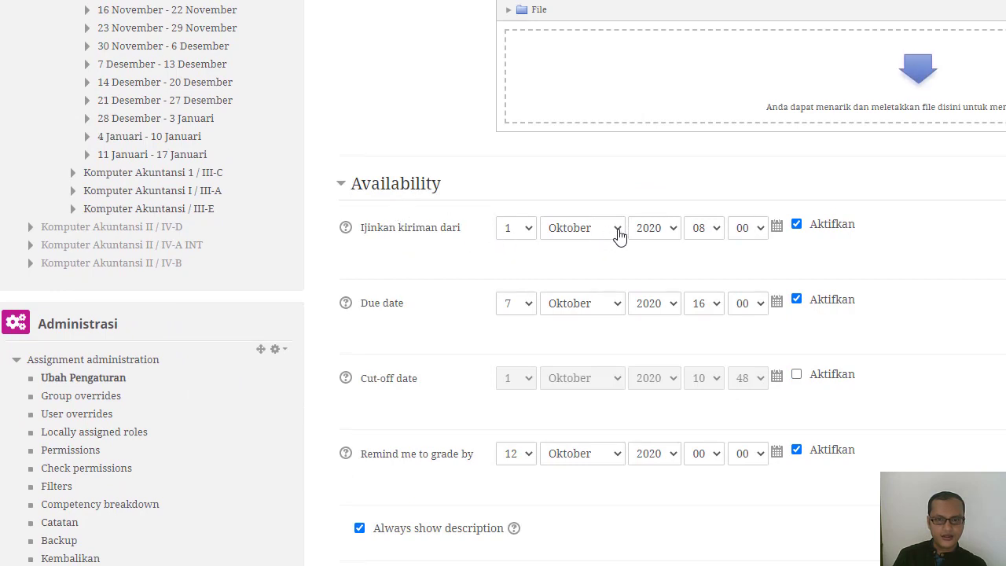
click(715, 236)
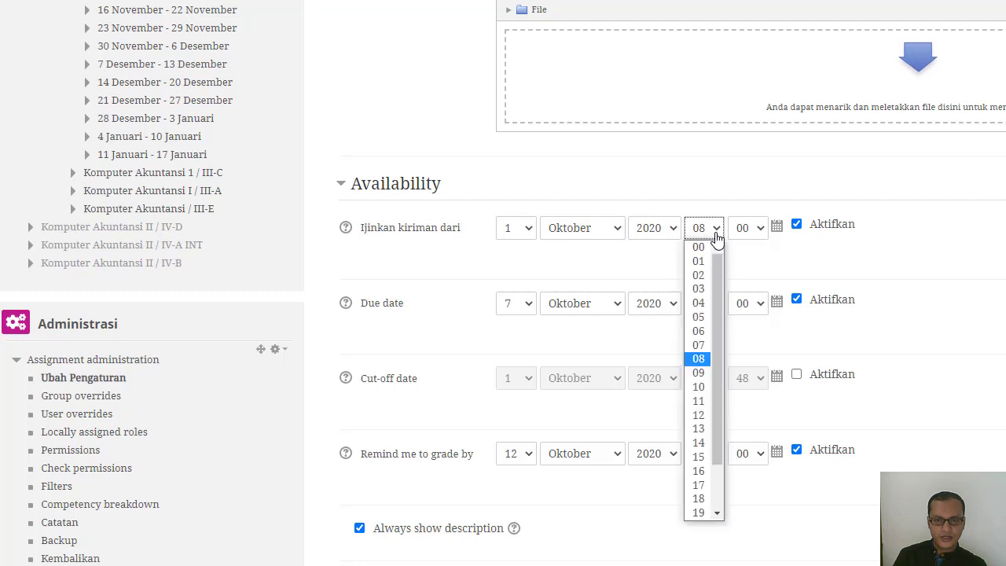
click(701, 386)
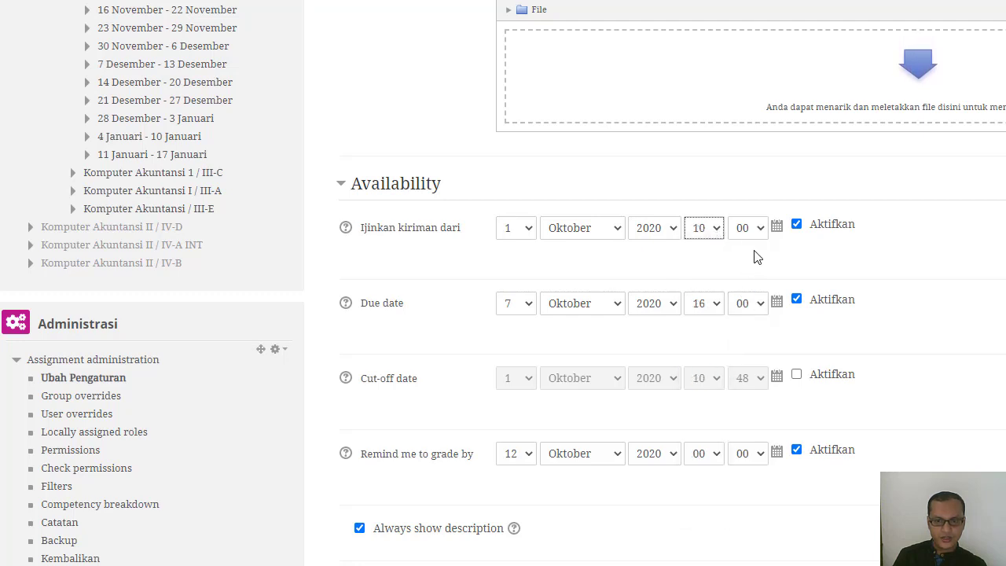
click(756, 231)
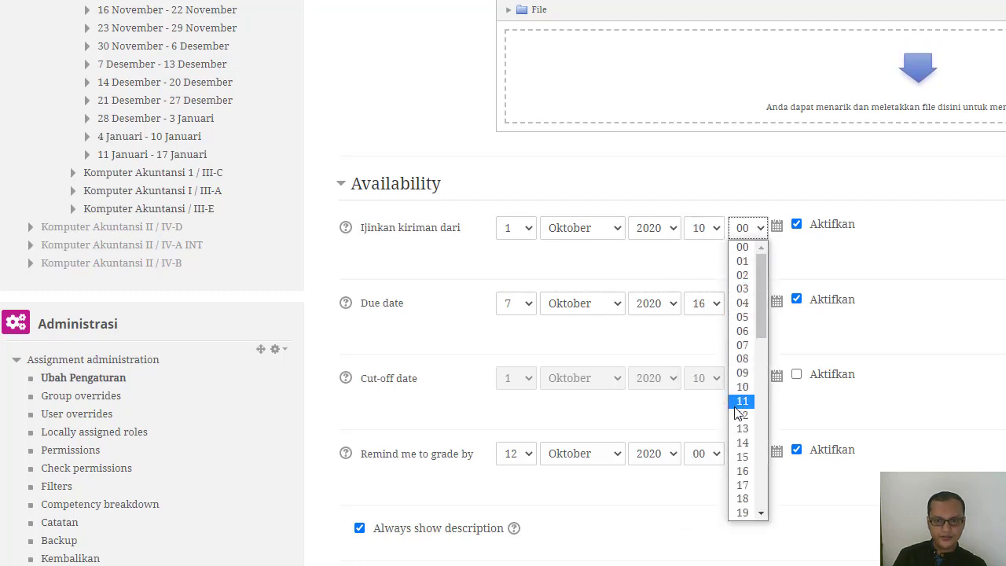
click(761, 513)
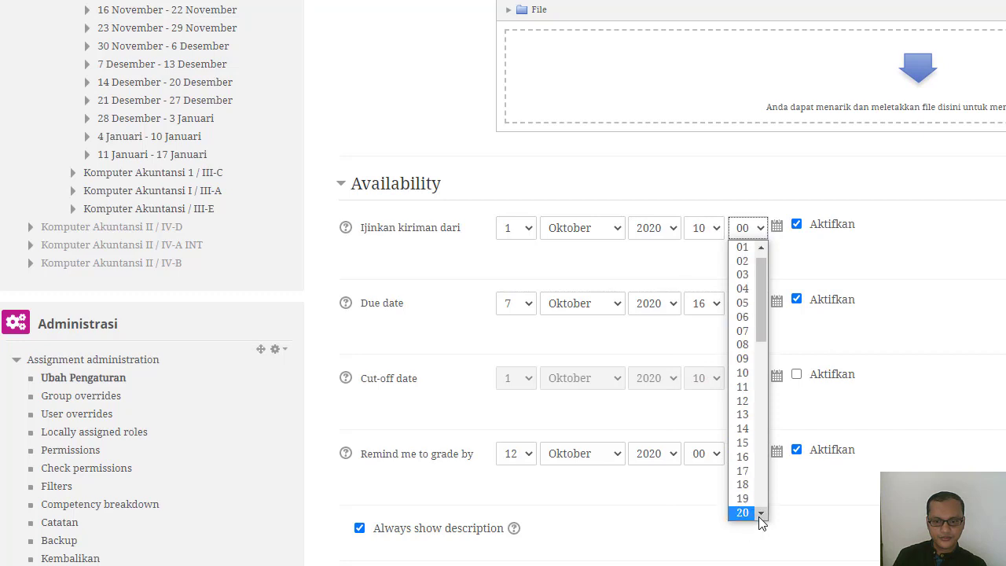
drag(759, 517, 761, 515)
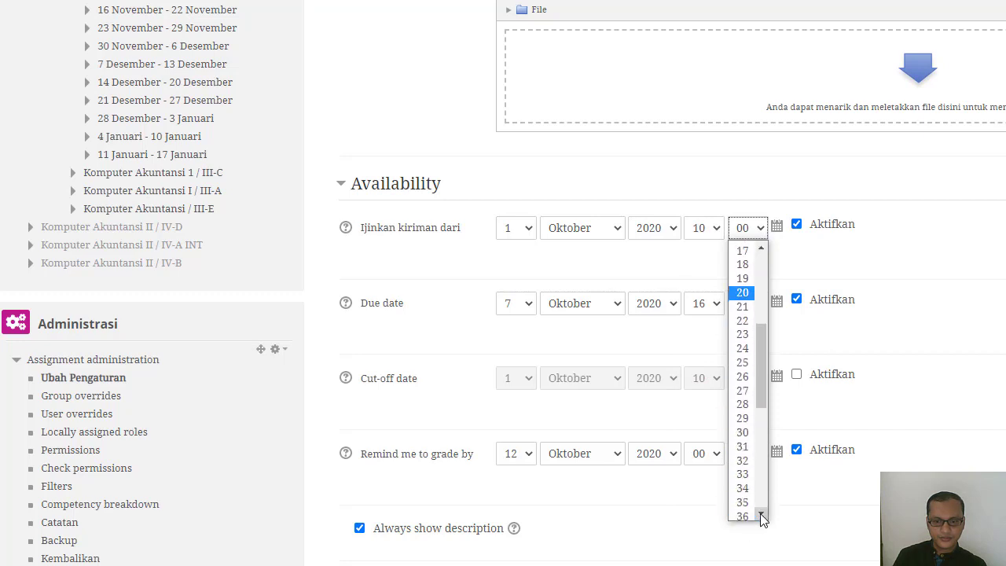
click(742, 432)
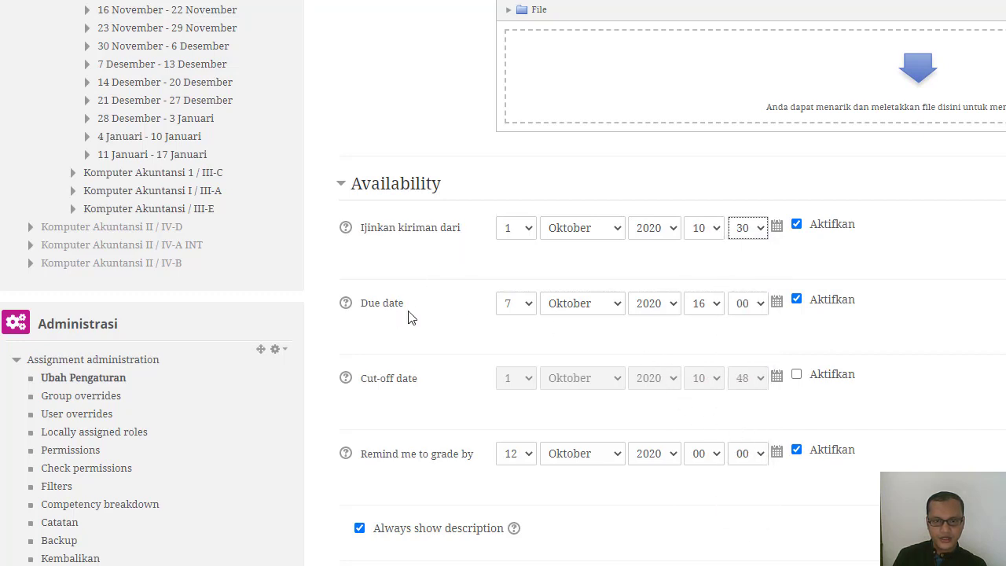
Set the time of the Tugas 1 due date to 00:00
click(710, 311)
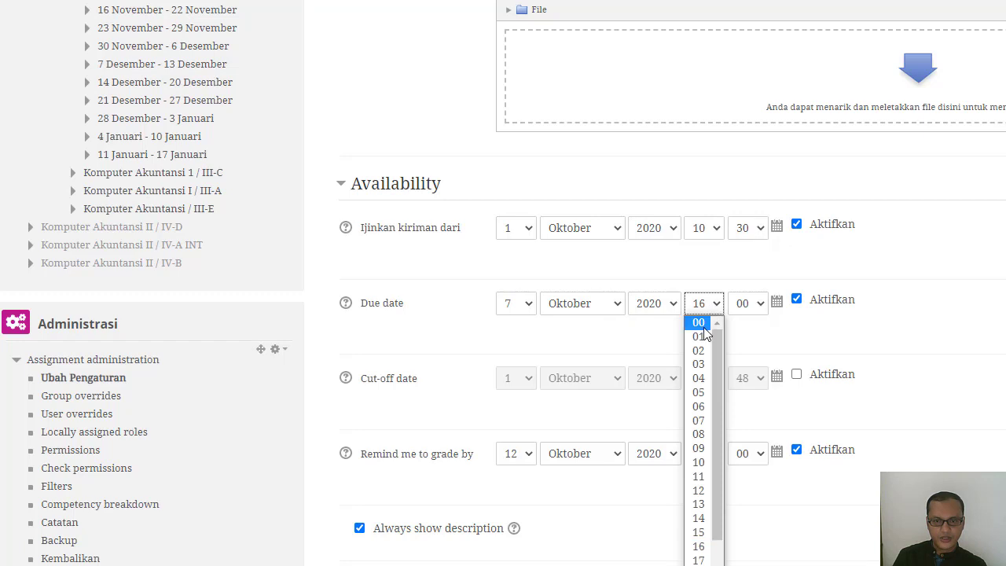
click(697, 322)
click(759, 311)
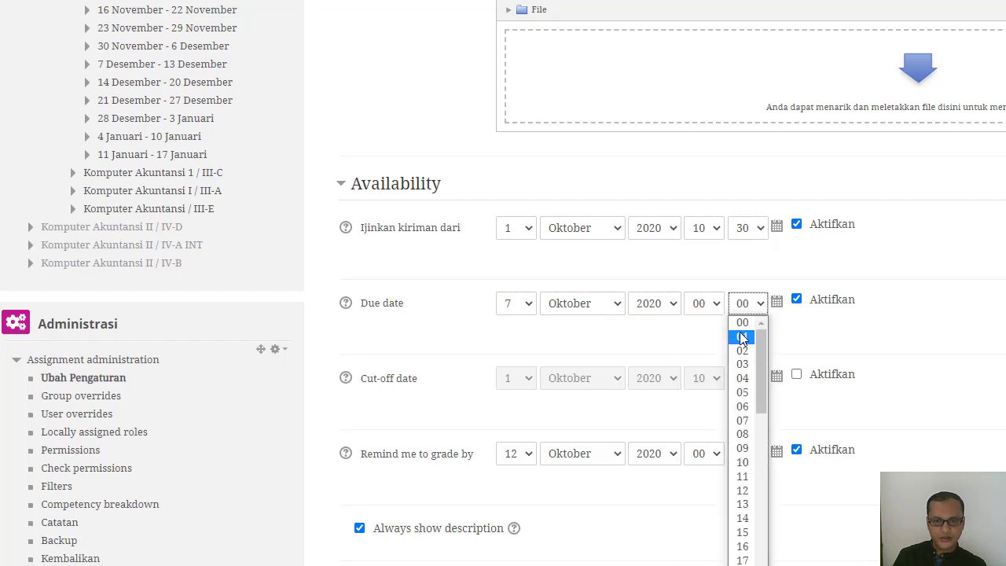
click(746, 323)
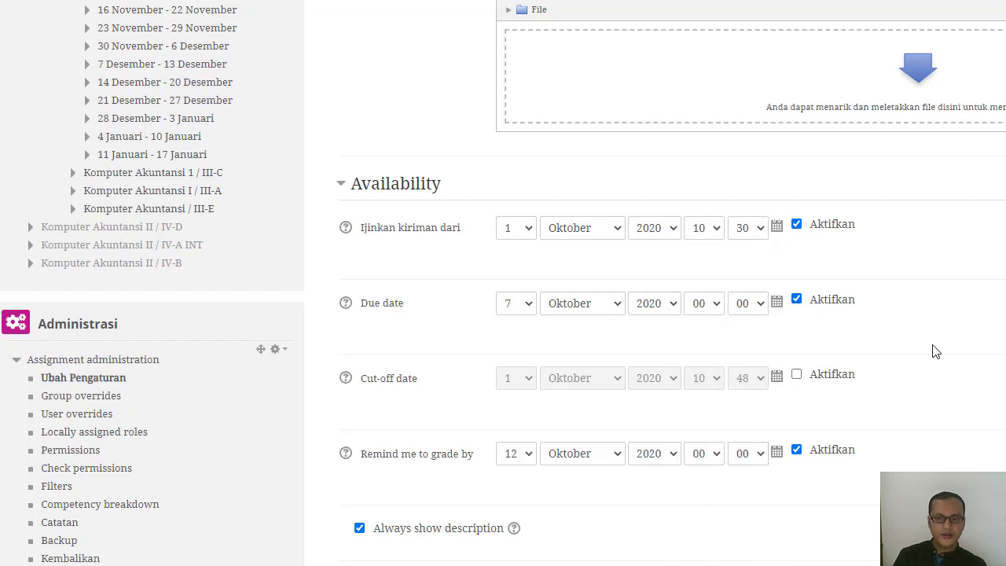
In the Tugas 1 access restrictions, set the until date's minutes to 00 and the from date's hour to 10
scroll(935, 351, down, 5)
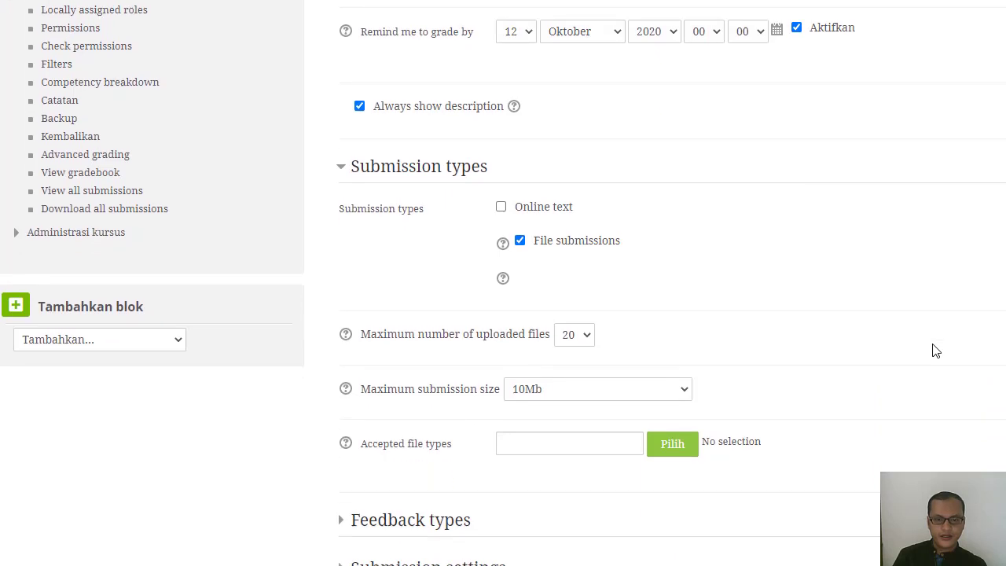
scroll(936, 351, down, 5)
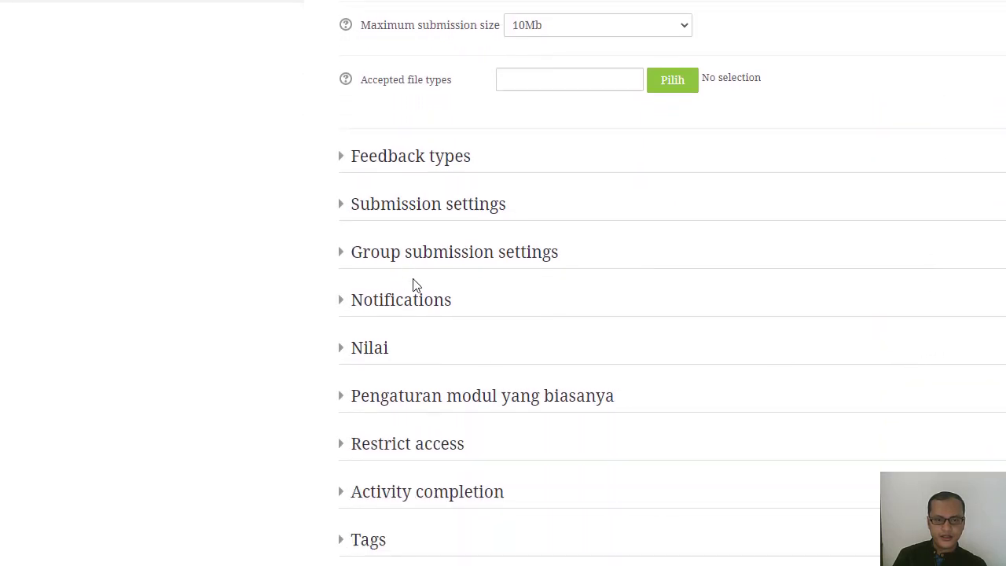
scroll(414, 287, down, 3)
click(413, 284)
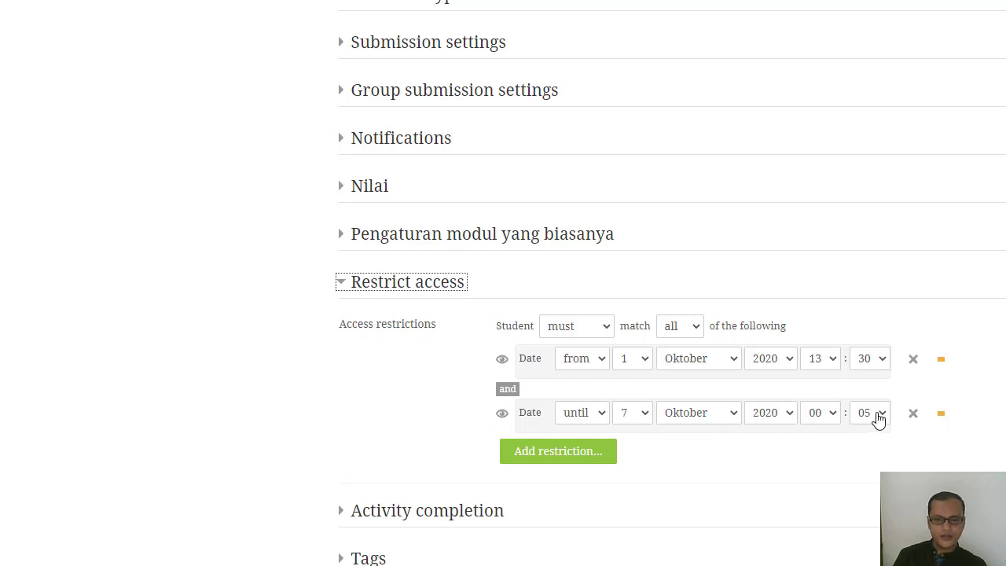
click(878, 417)
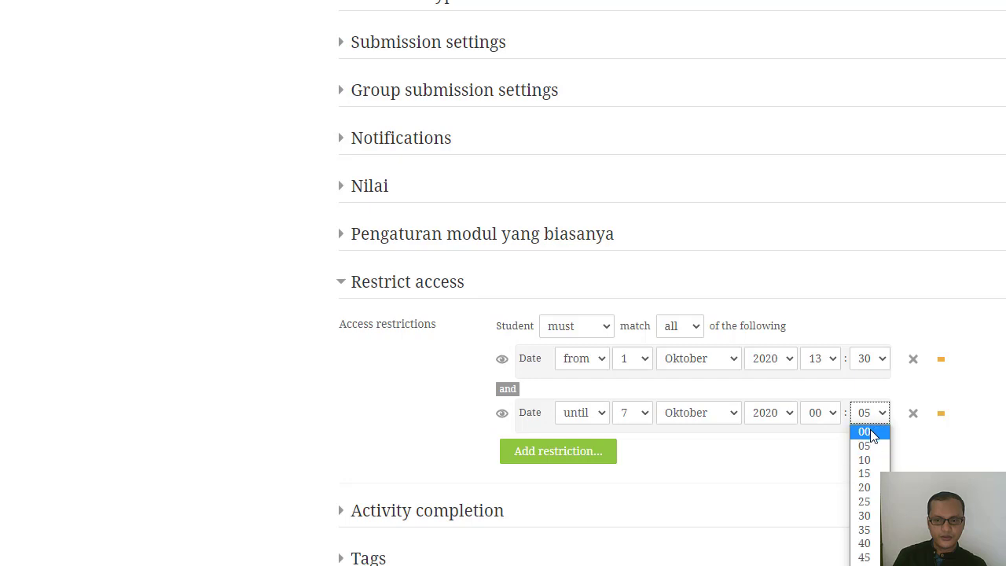
click(868, 432)
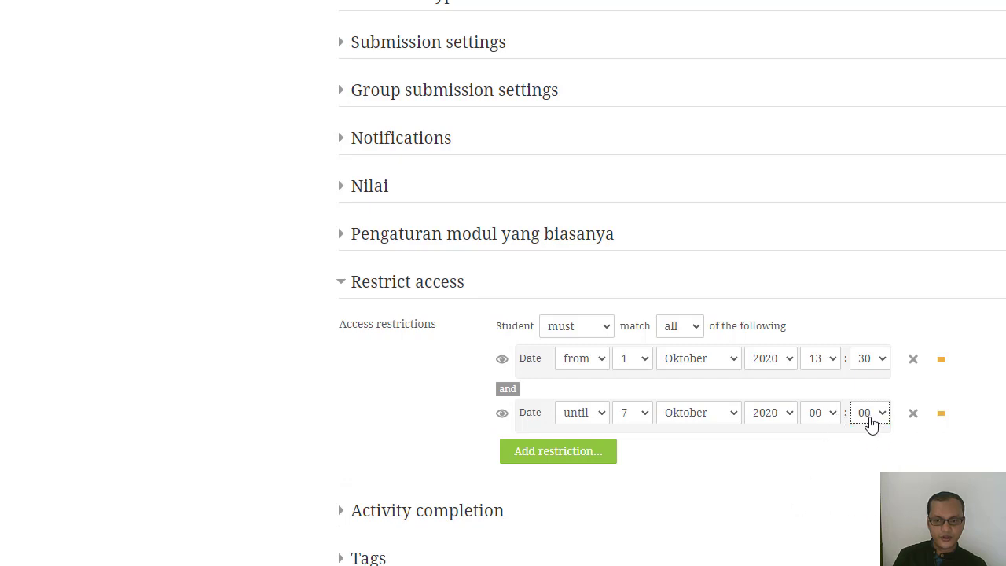
click(831, 363)
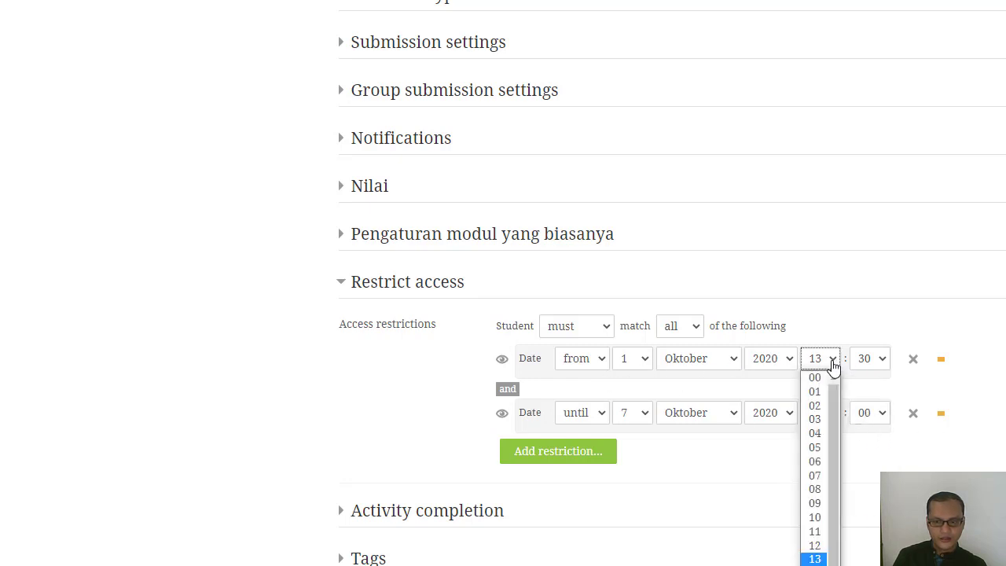
drag(835, 464, 839, 513)
click(825, 461)
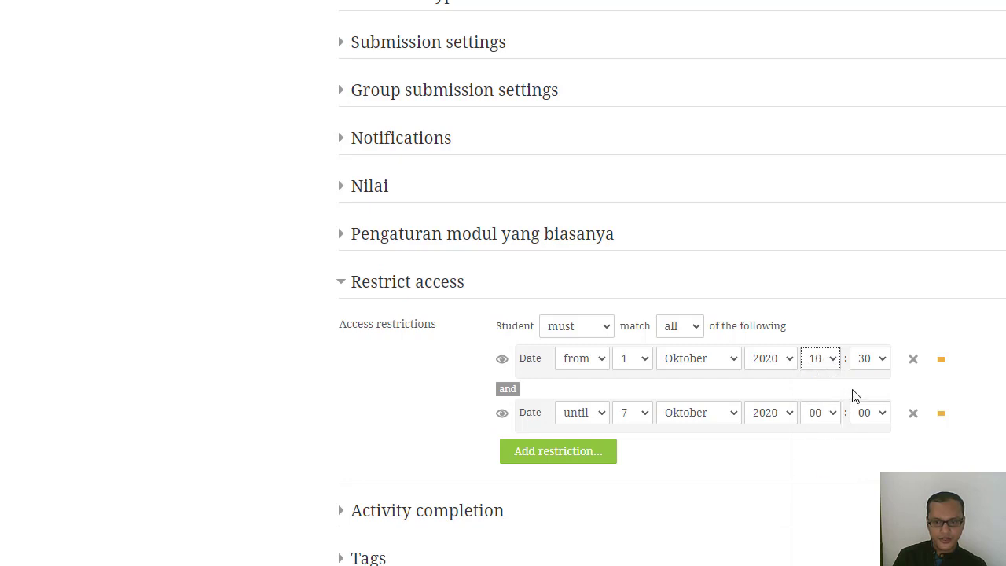
Save the Tugas 1 assignment settings and return to the course
scroll(867, 418, down, 1)
scroll(868, 419, down, 1)
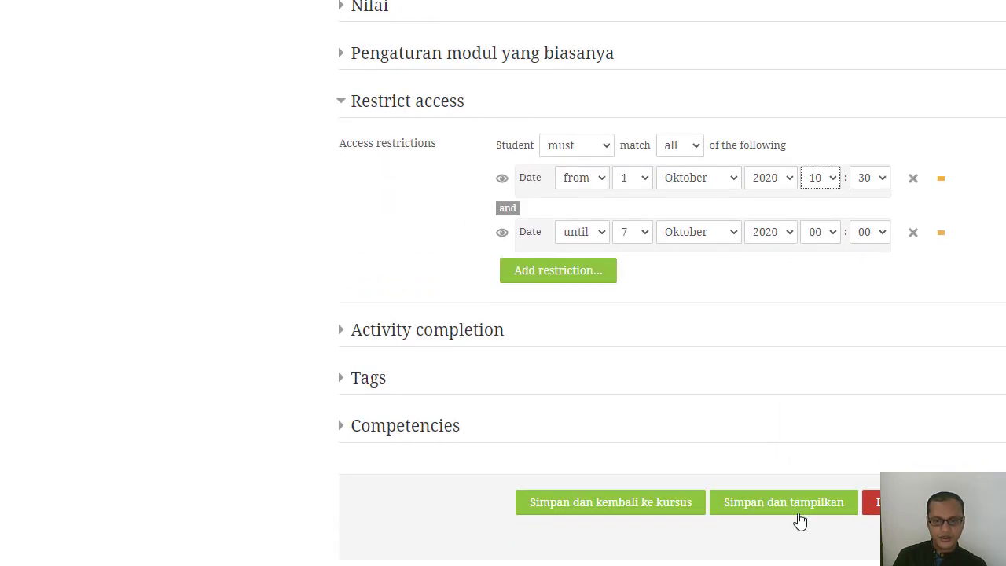
click(635, 510)
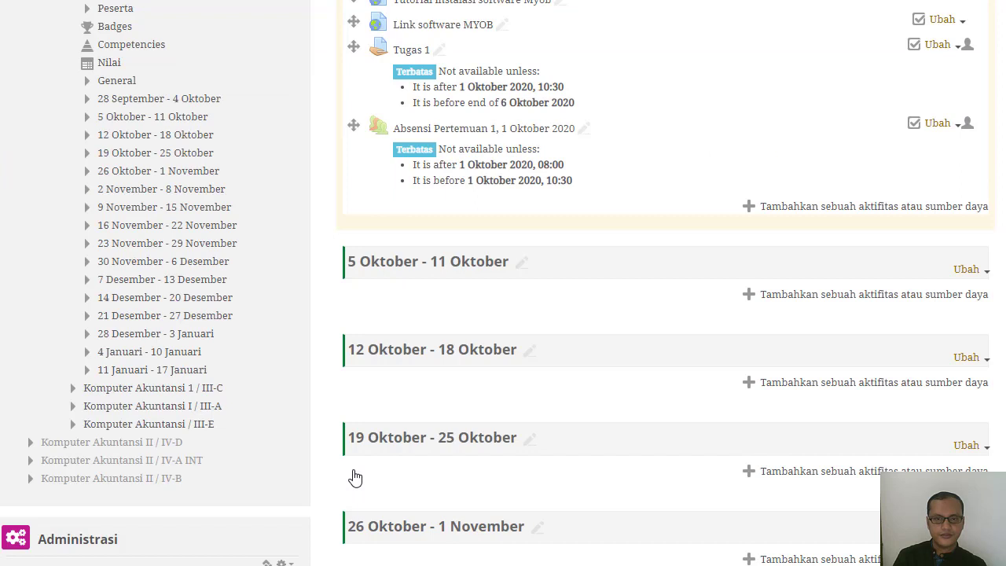
In the access restrictions of the Absensi Pertemuan 1 attendance, set the from date's time to 10:30
scroll(355, 471, up, 2)
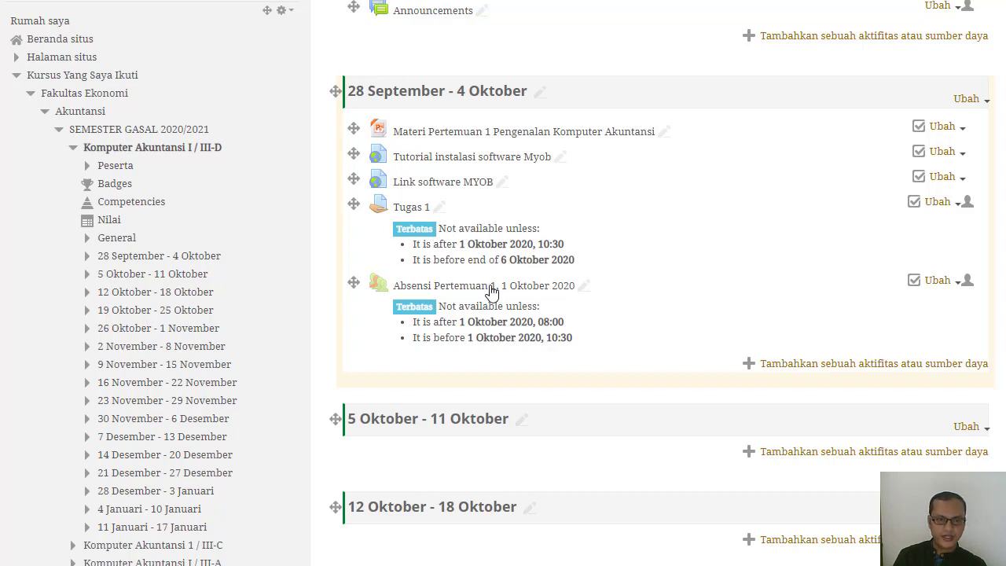
scroll(426, 288, down, 2)
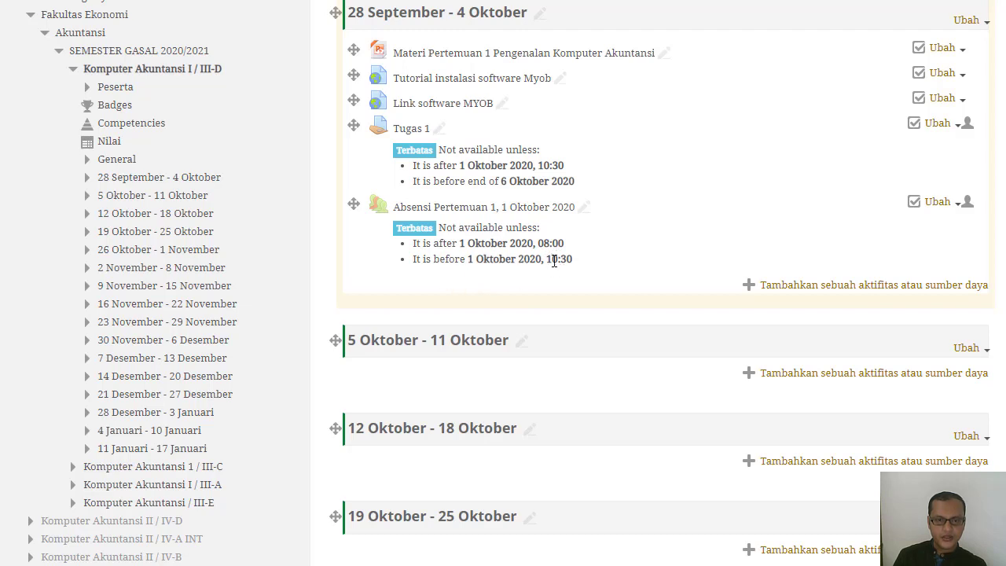
click(938, 201)
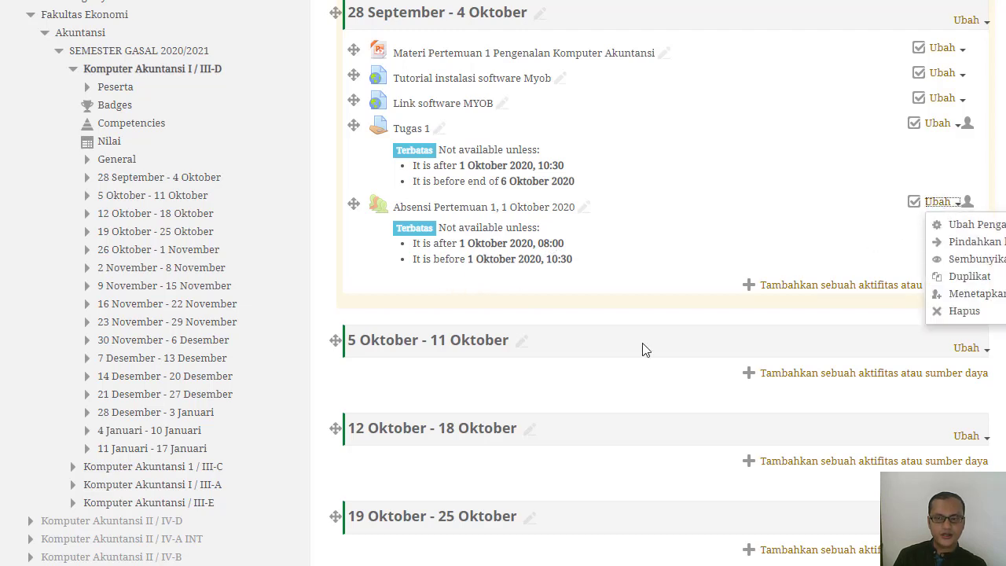
click(974, 226)
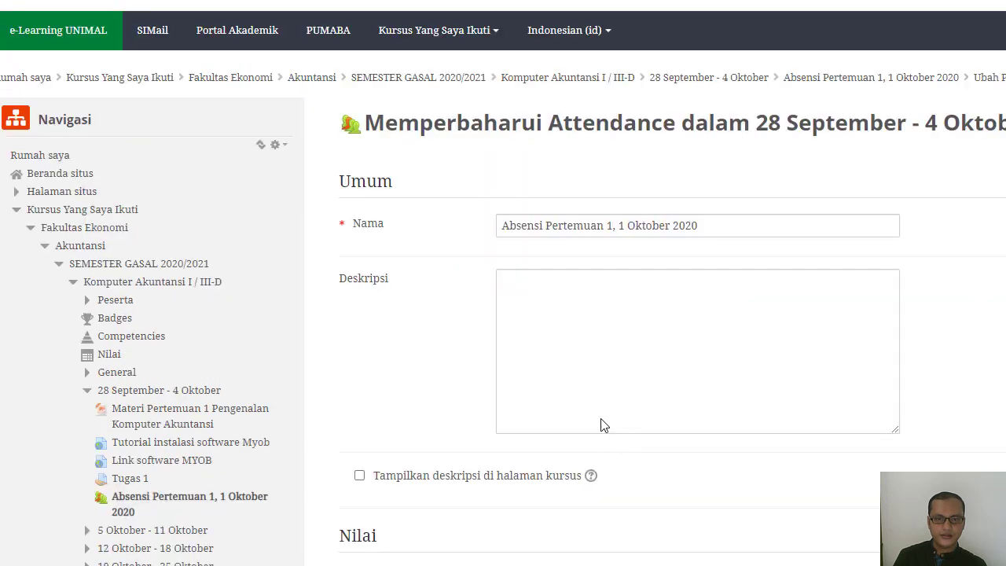
scroll(602, 422, down, 5)
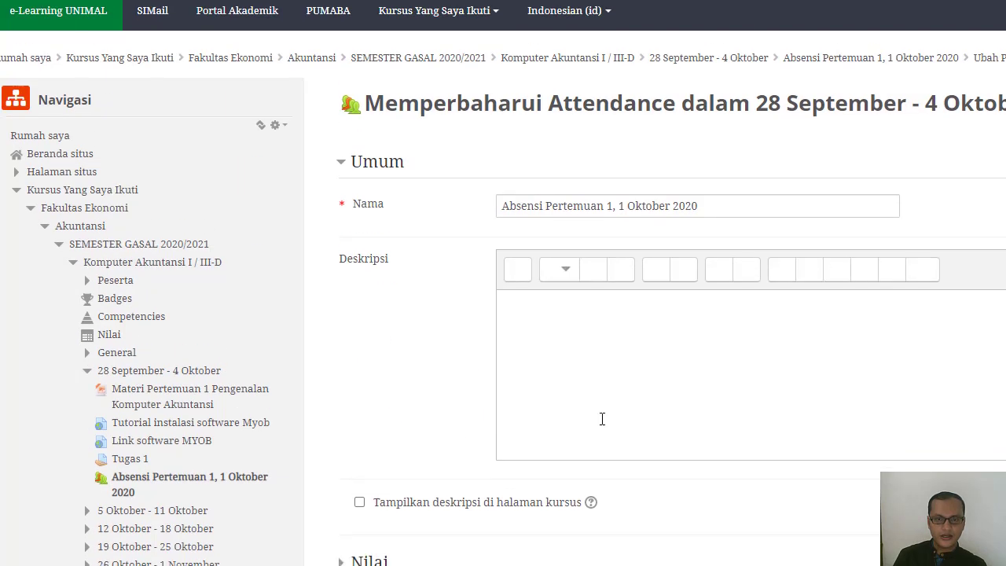
scroll(602, 419, down, 5)
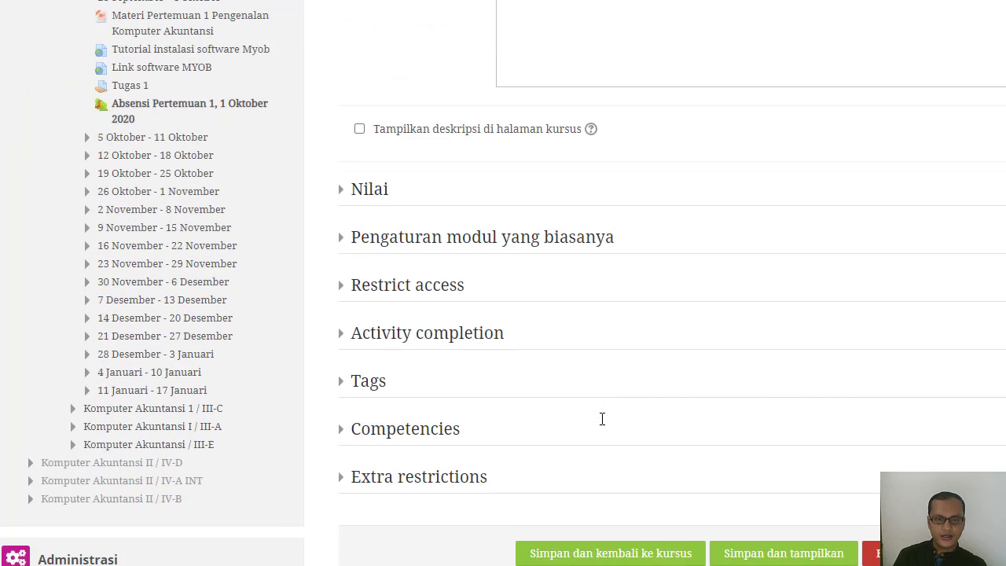
click(424, 288)
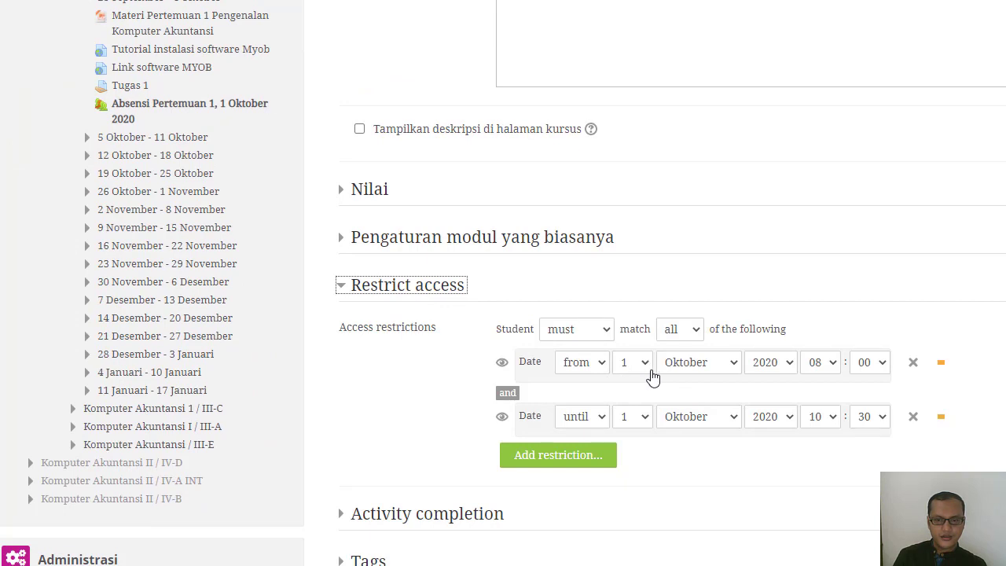
click(833, 363)
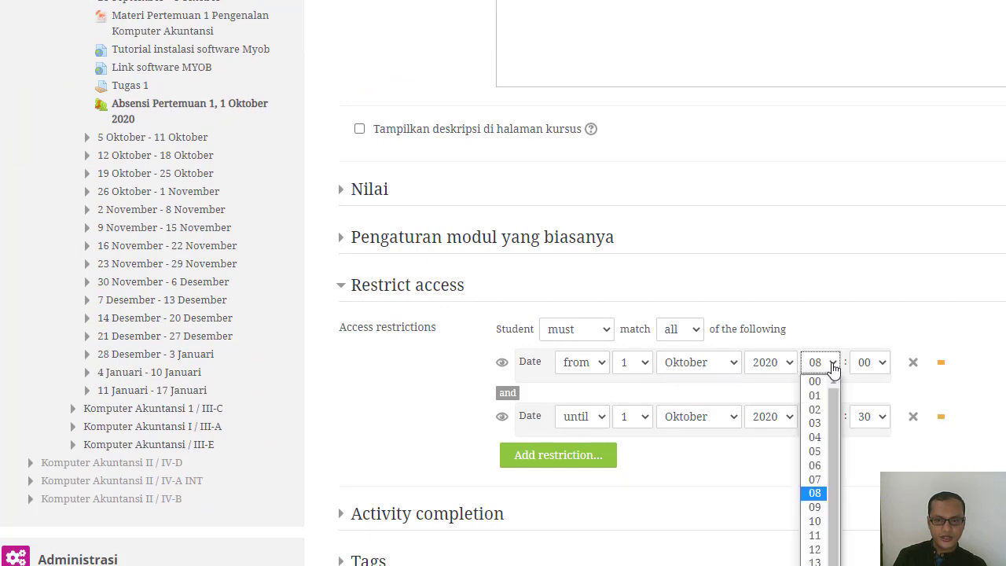
click(814, 520)
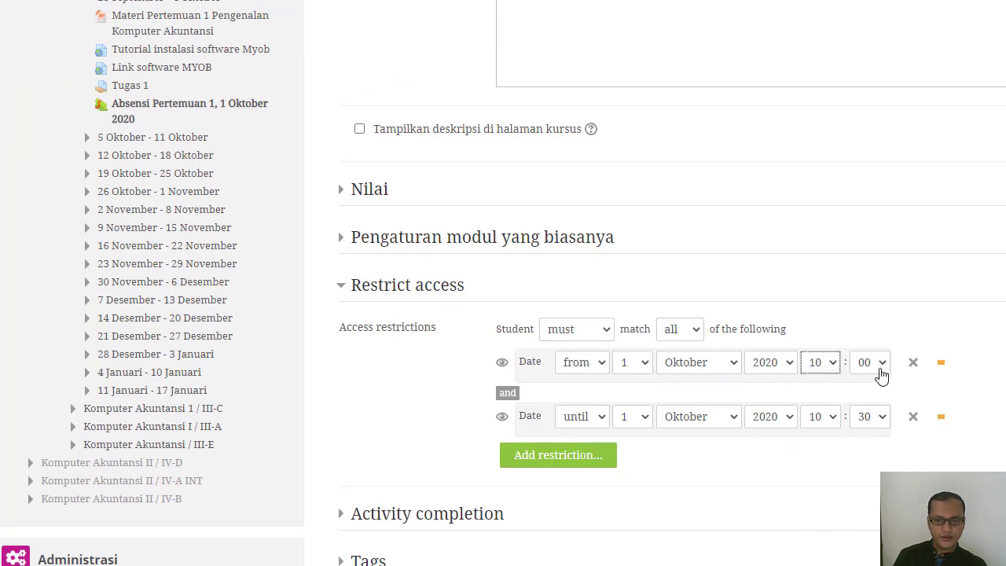
click(870, 363)
click(861, 468)
Set the attendance restriction's until time to 13:00, then save the settings and display the attendance activity
click(827, 418)
click(815, 289)
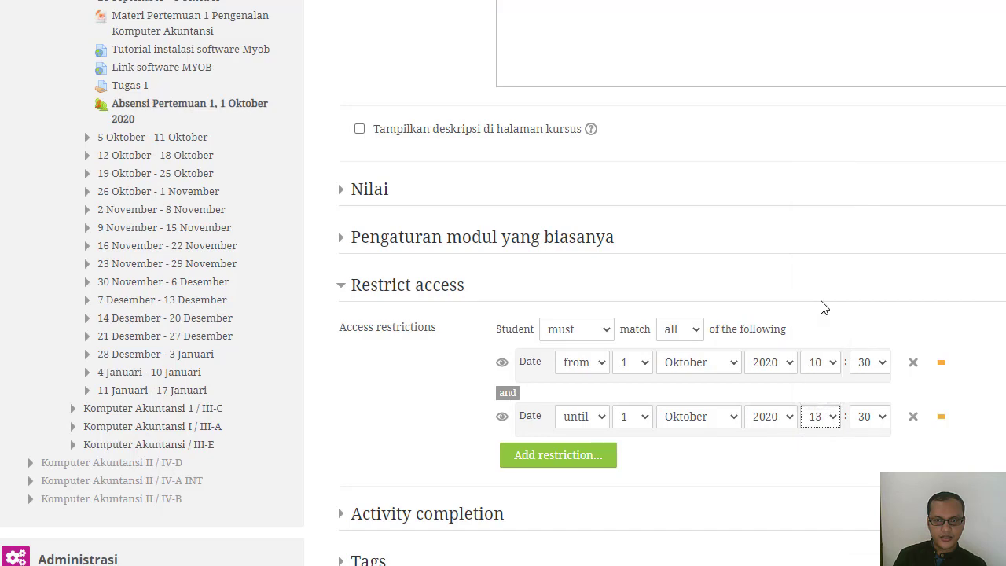
click(868, 417)
click(866, 437)
scroll(515, 511, down, 4)
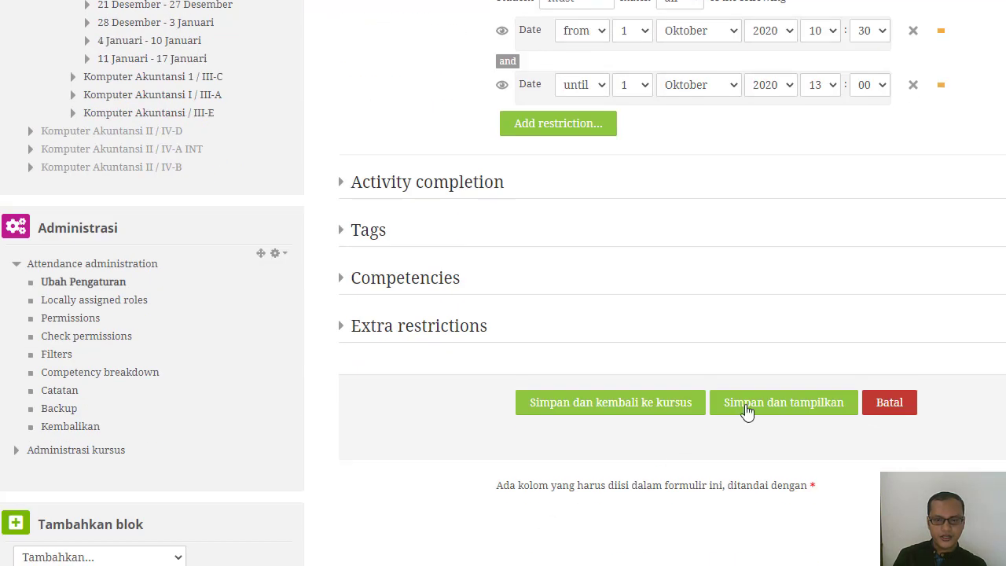
click(752, 405)
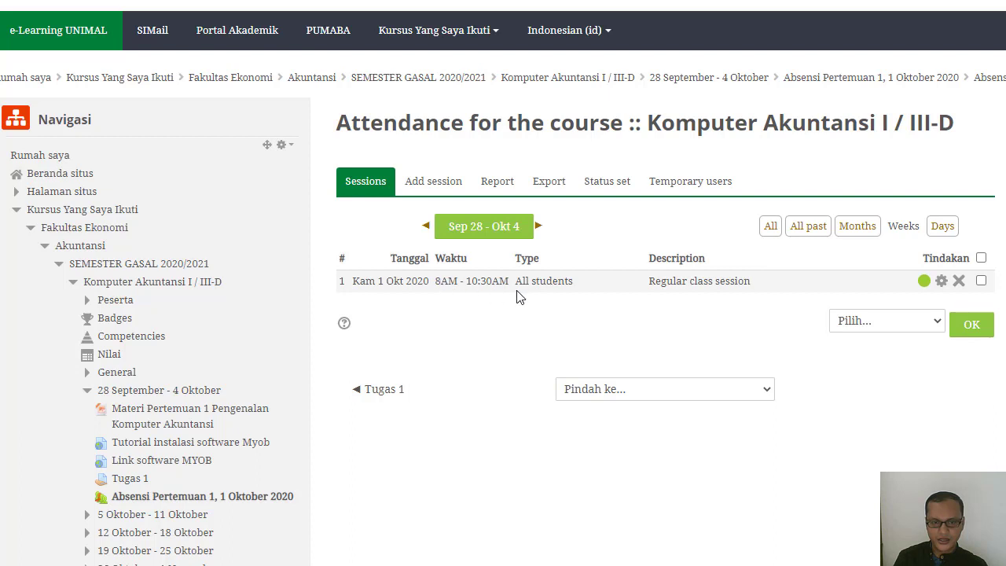
Open the 1 Oktober 2020 attendance session for editing and set its start time to 10:30
click(941, 281)
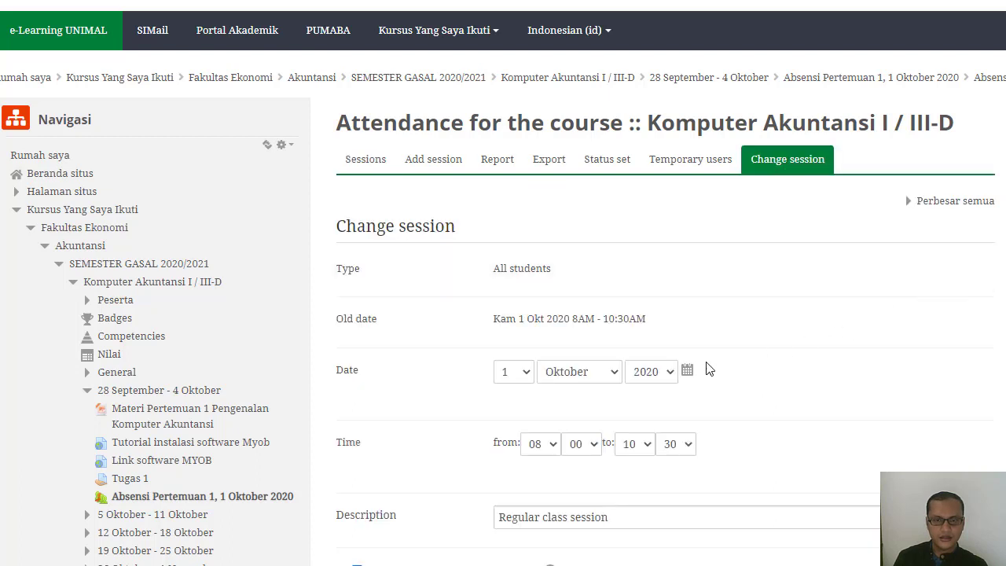
scroll(706, 370, down, 3)
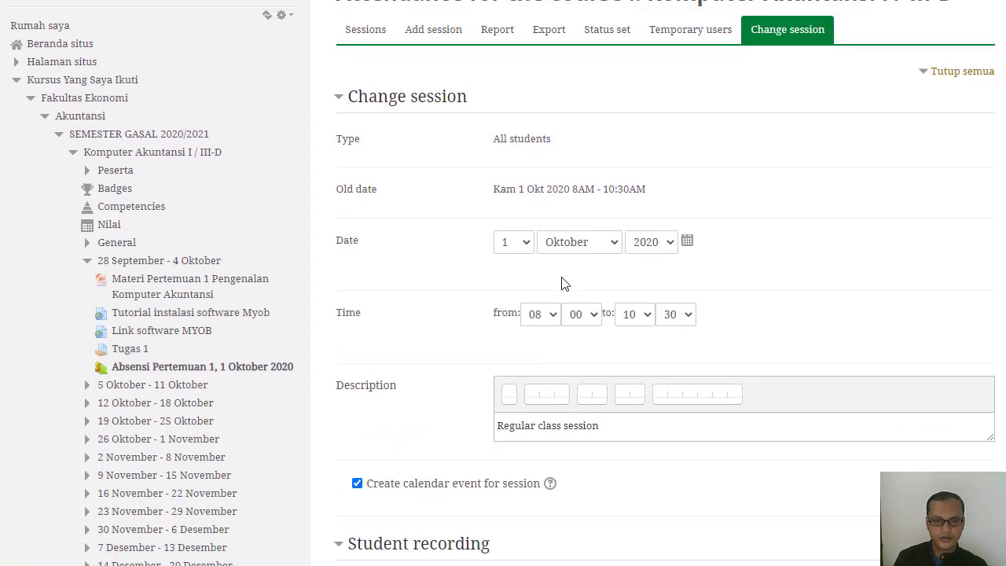
click(554, 317)
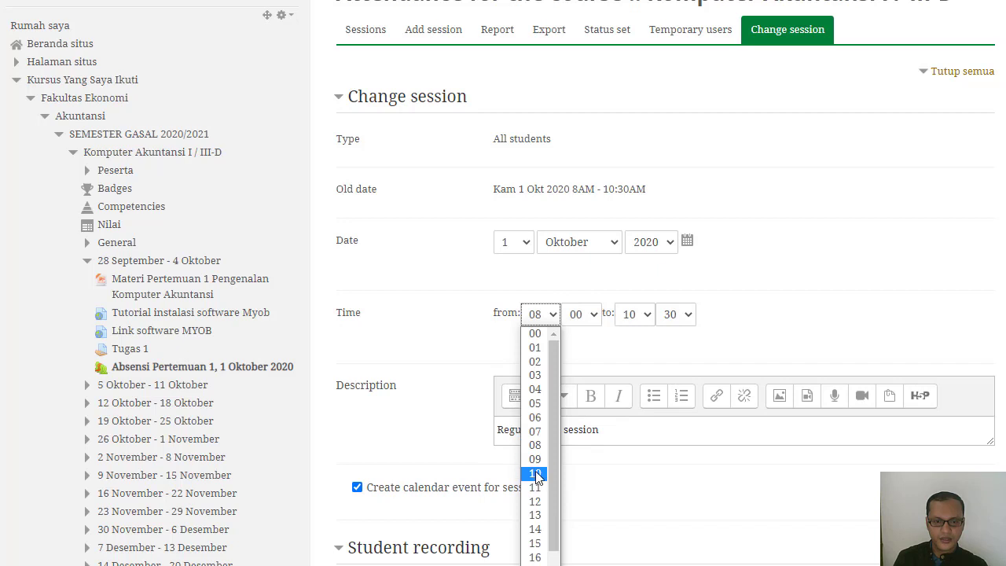
click(537, 474)
click(589, 318)
click(583, 417)
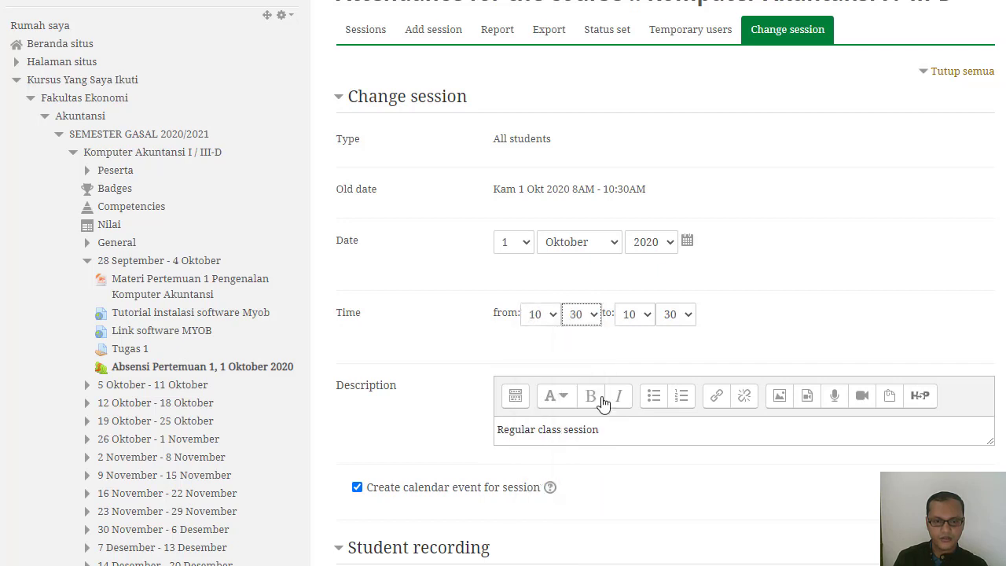
Set the end time of the attendance session to 13:00
click(637, 317)
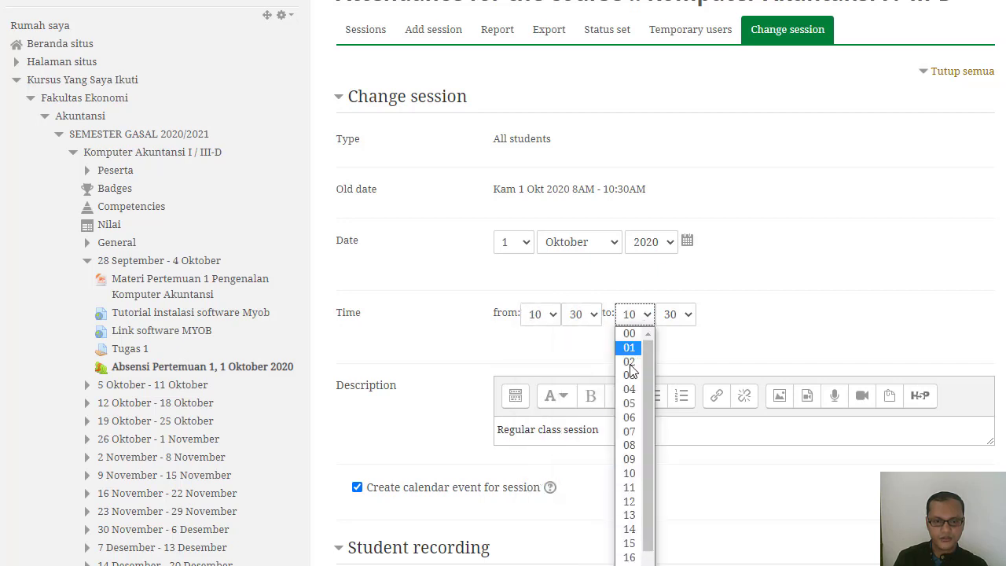
click(631, 516)
click(689, 317)
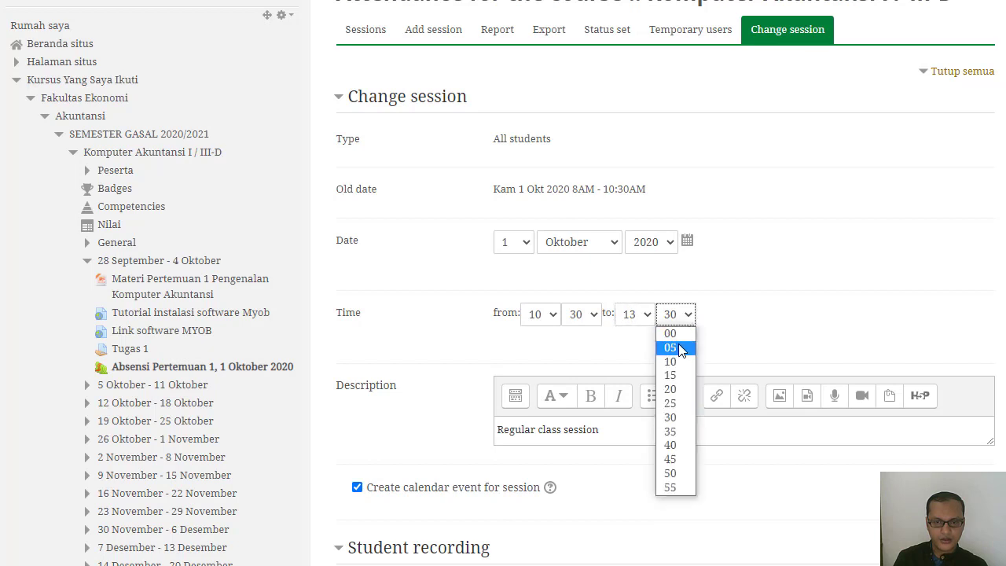
click(669, 333)
Set the session's automatic marking to Yes under student recording and save the session changes
scroll(714, 343, down, 4)
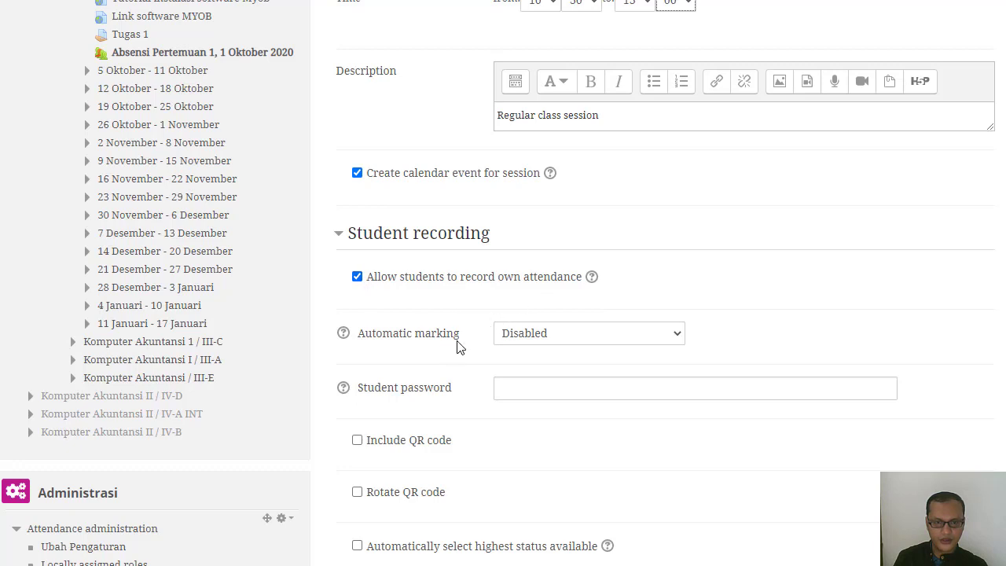
click(656, 338)
click(638, 368)
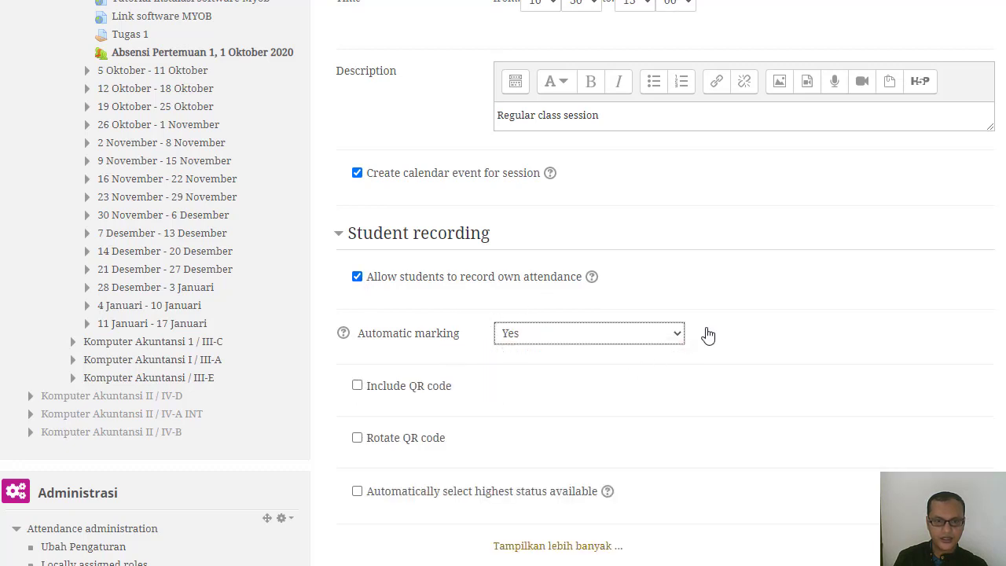
scroll(791, 334, down, 1)
scroll(791, 335, down, 3)
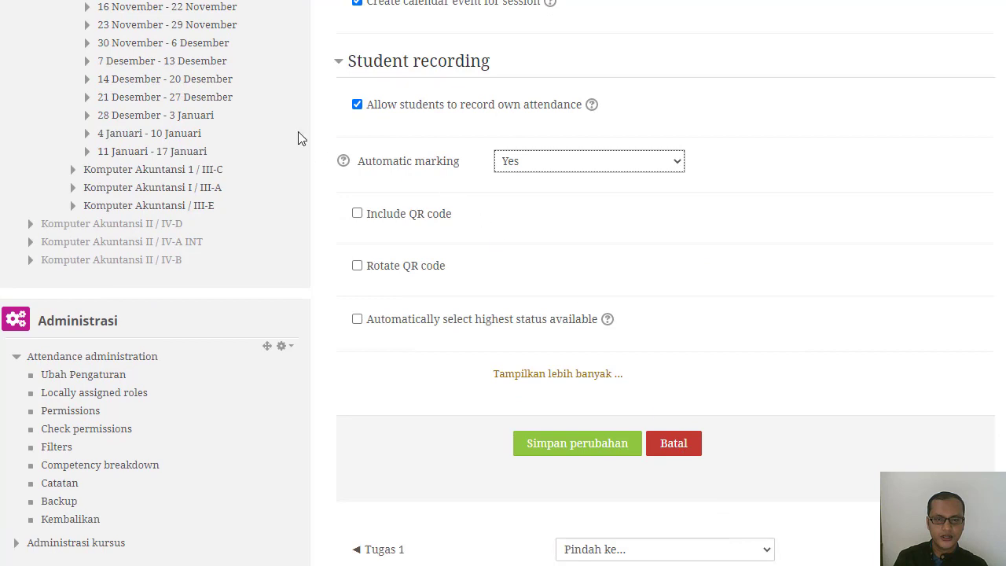
click(581, 450)
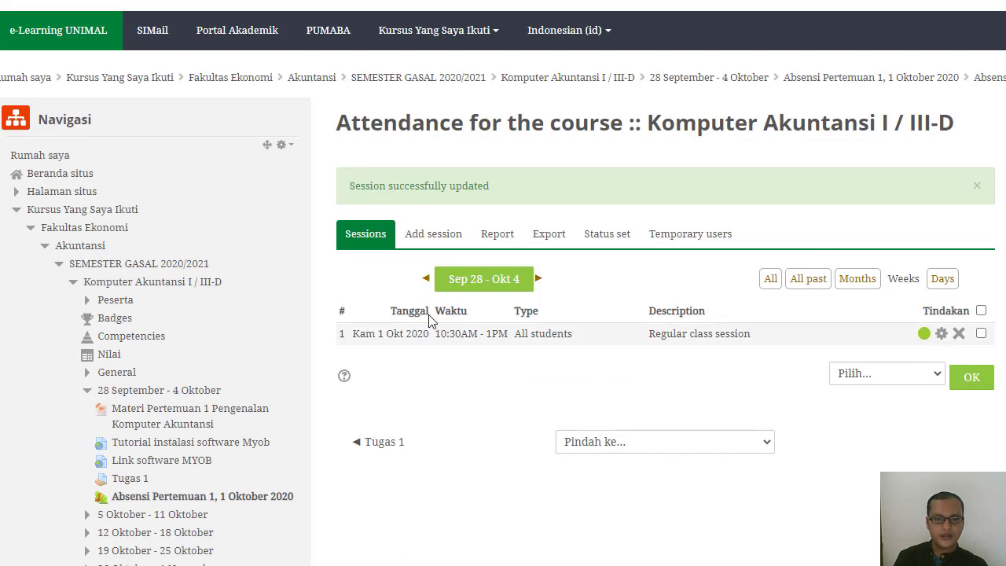
Reopen the Komputer Akuntansi I / III-D course from the e-Learning UNIMAL home page and turn off its editing mode
click(75, 31)
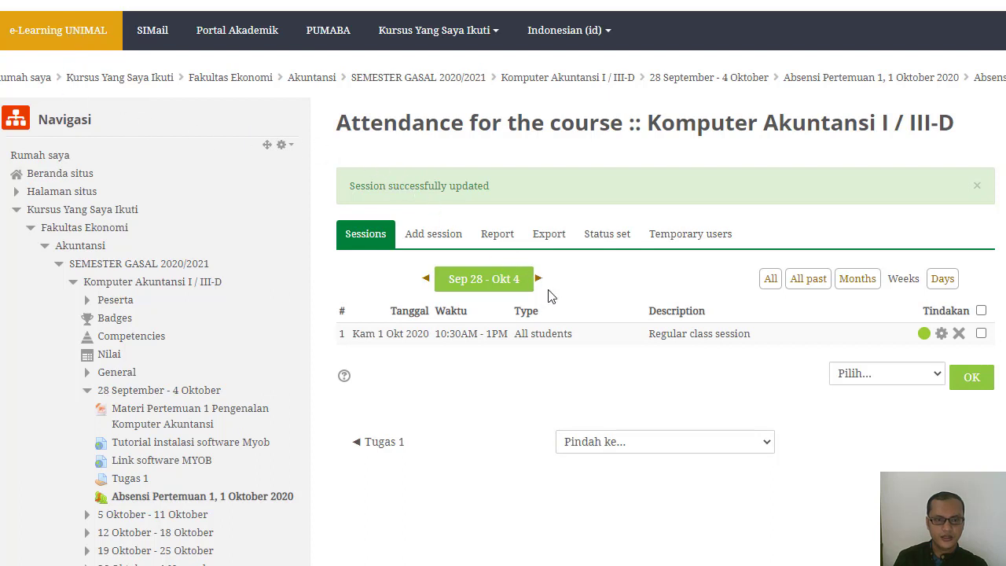
scroll(553, 308, down, 4)
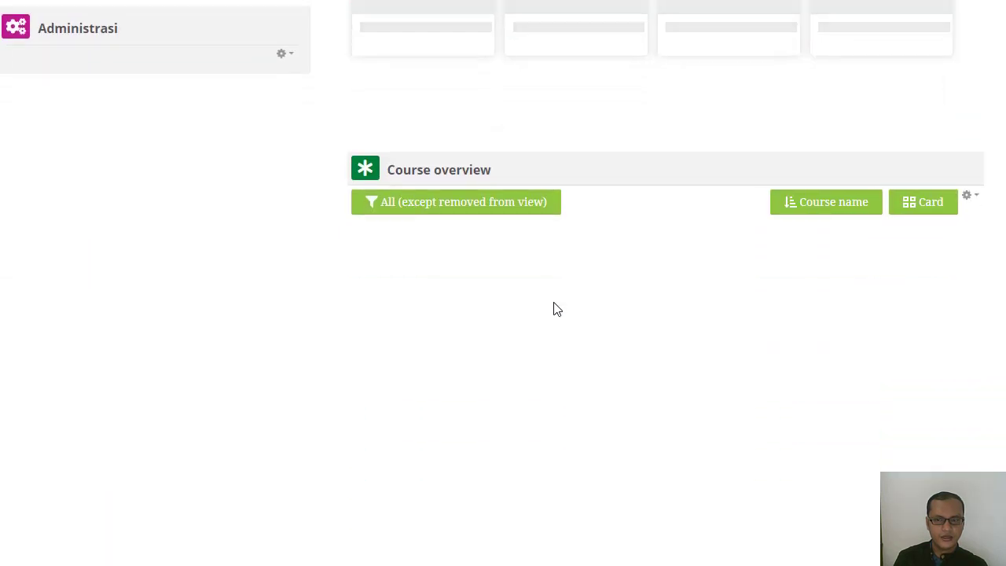
scroll(553, 308, up, 2)
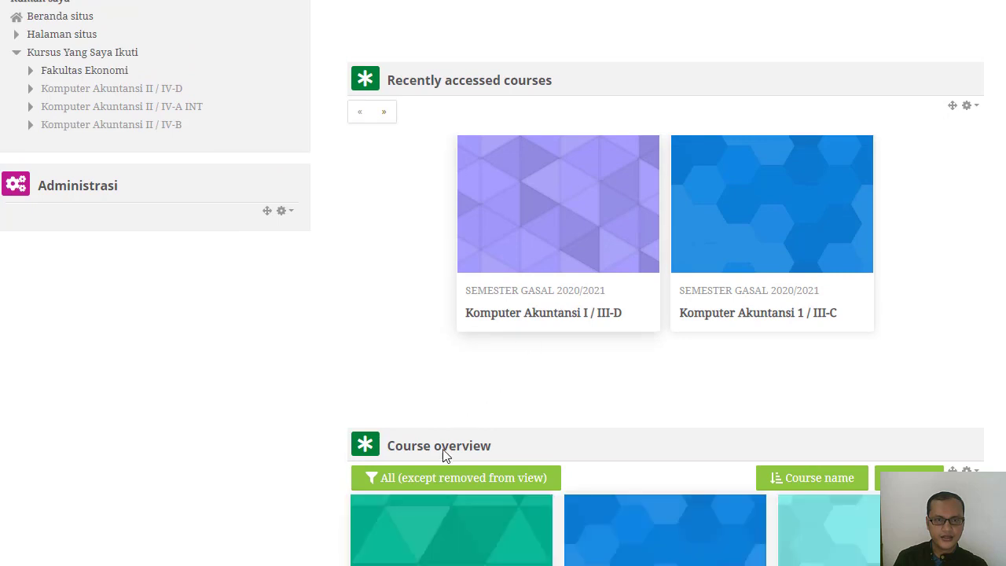
click(575, 315)
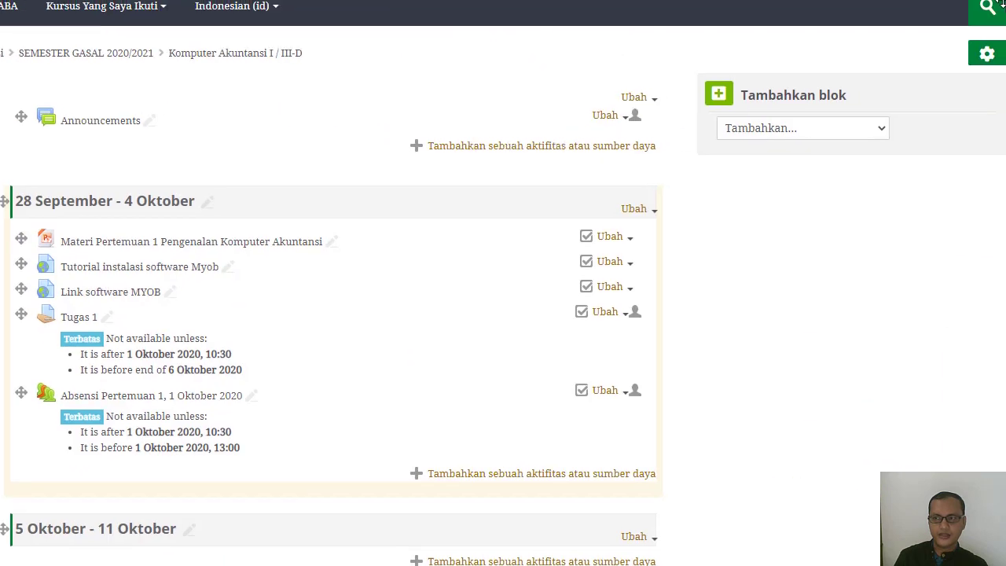
click(984, 57)
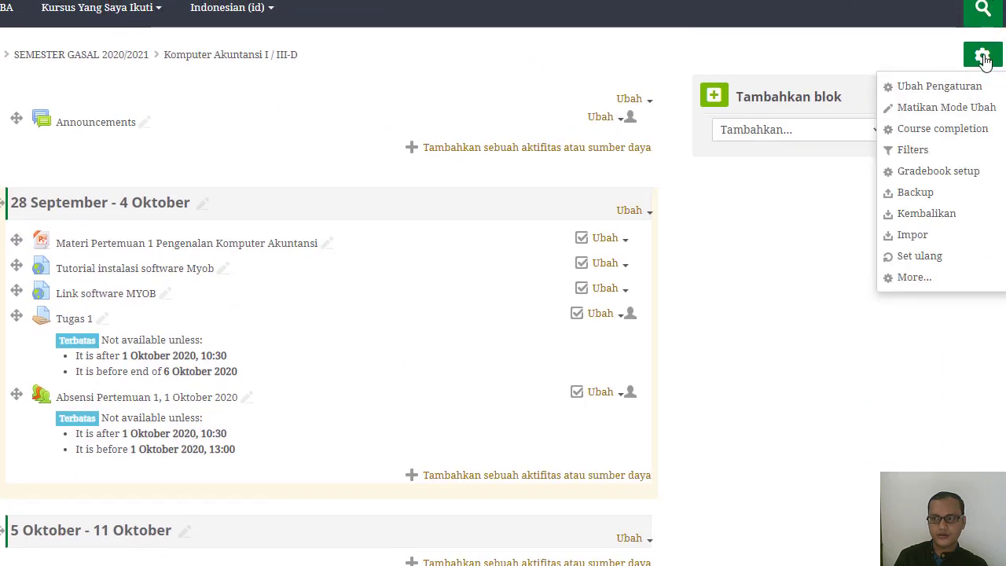
click(952, 110)
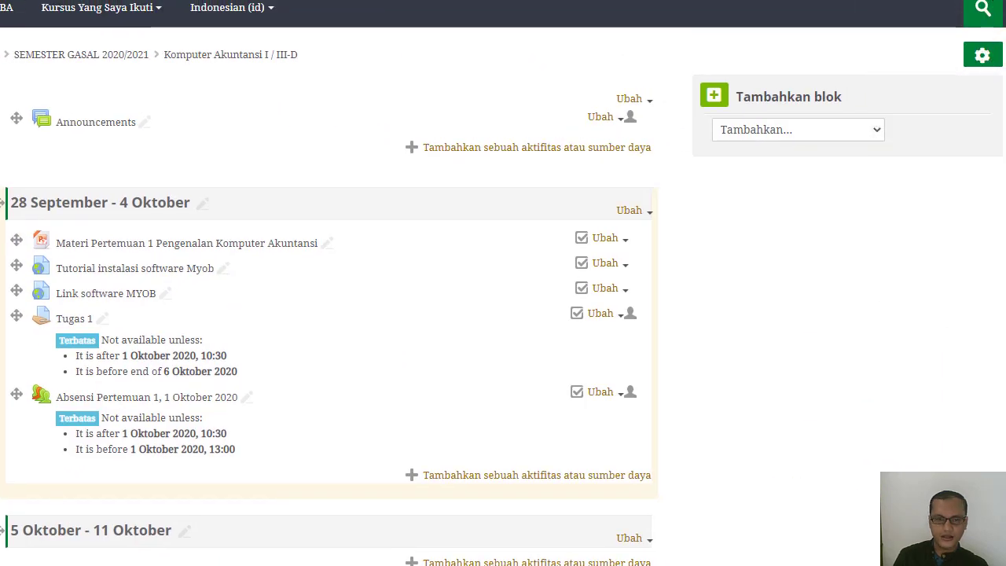